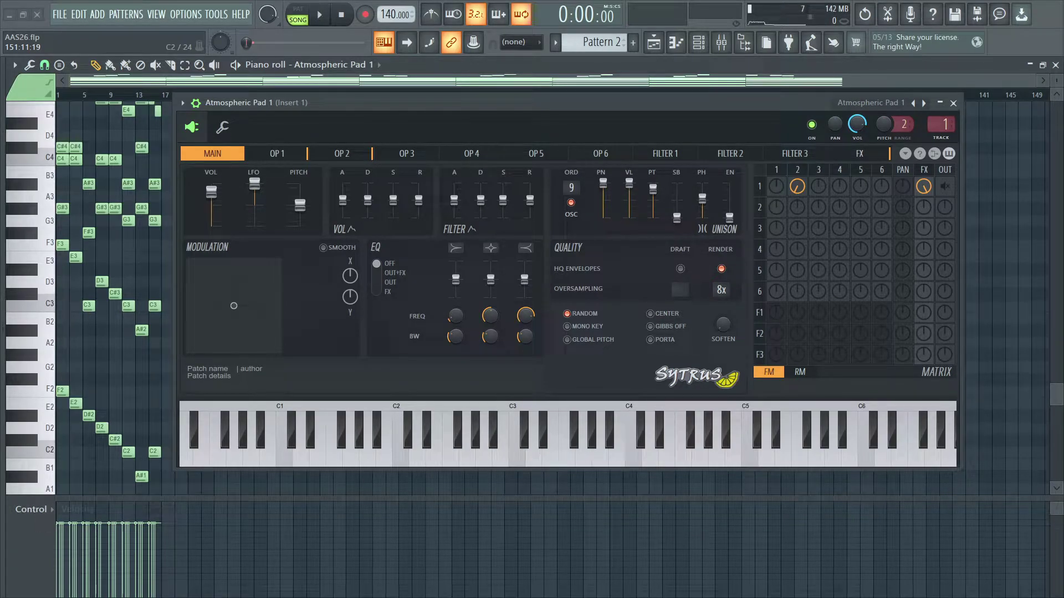
# Step: Start playback of Pattern 2's Atmospheric Pad 1 chords to audition the Sytrus pad
pyautogui.press('space')
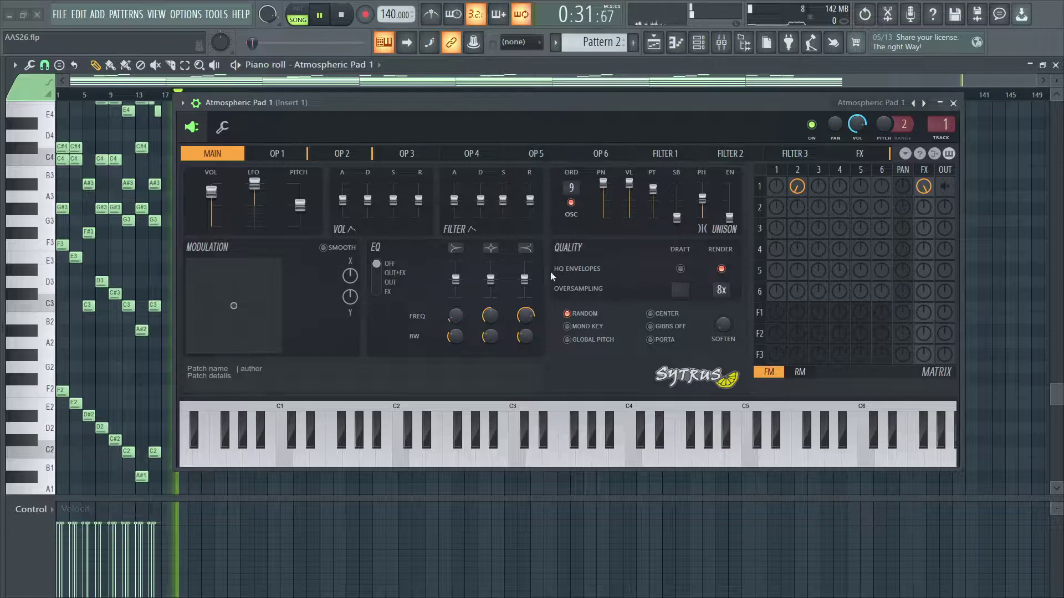
# Step: Stop playback, set unison order to OSC, and check the exact unison pitch value
pyautogui.press('space')
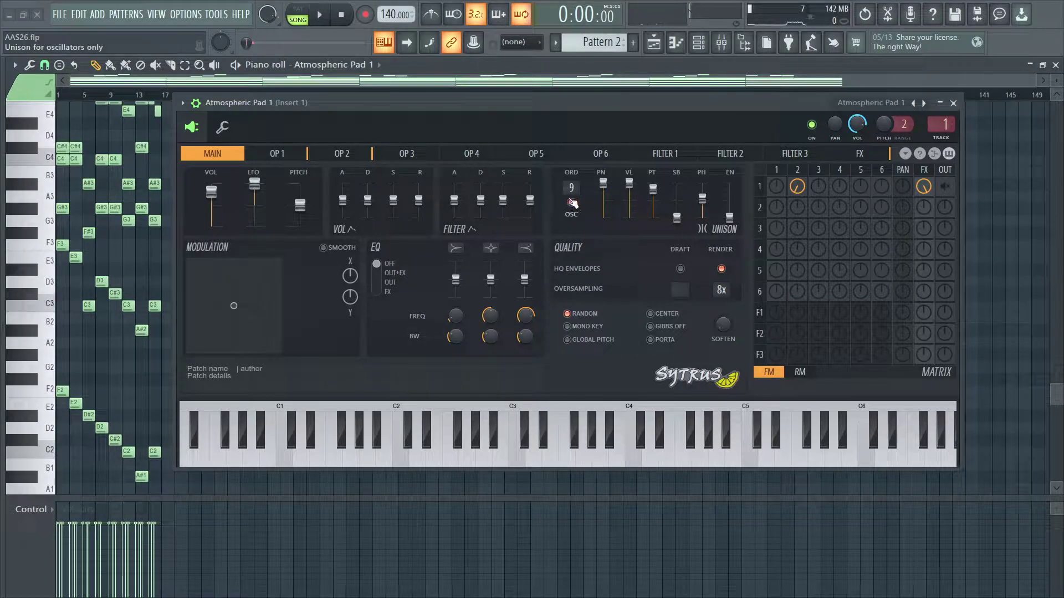
pyautogui.click(571, 203)
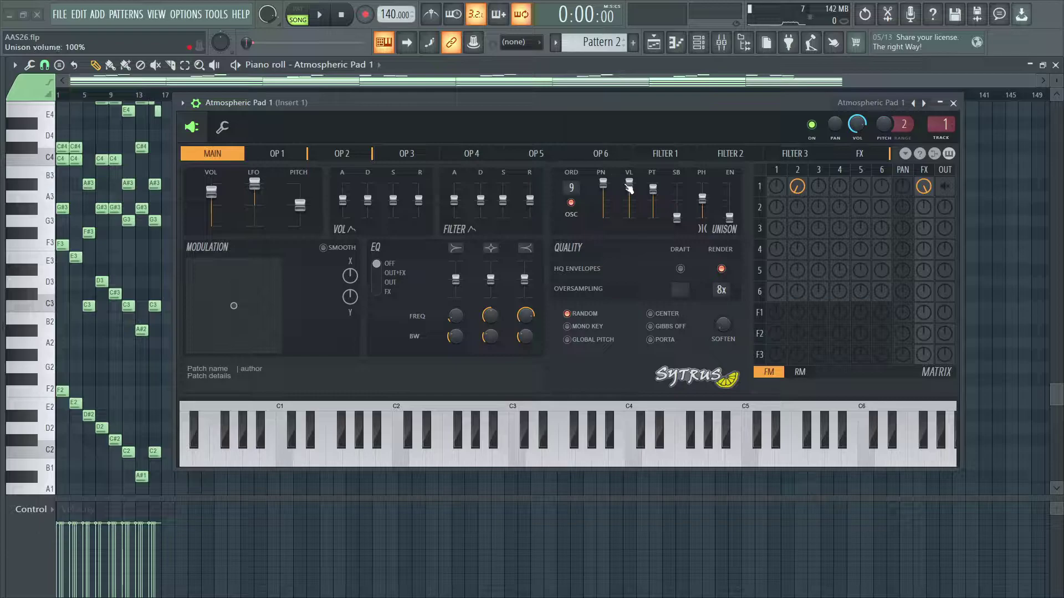
pyautogui.rightClick(655, 198)
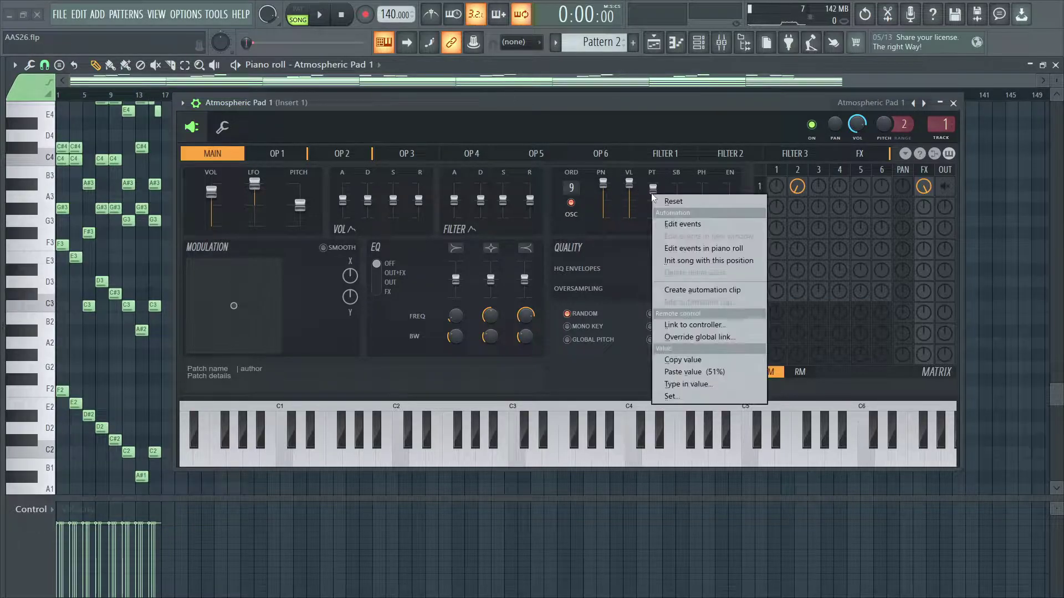
pyautogui.click(657, 201)
pyautogui.press('Escape')
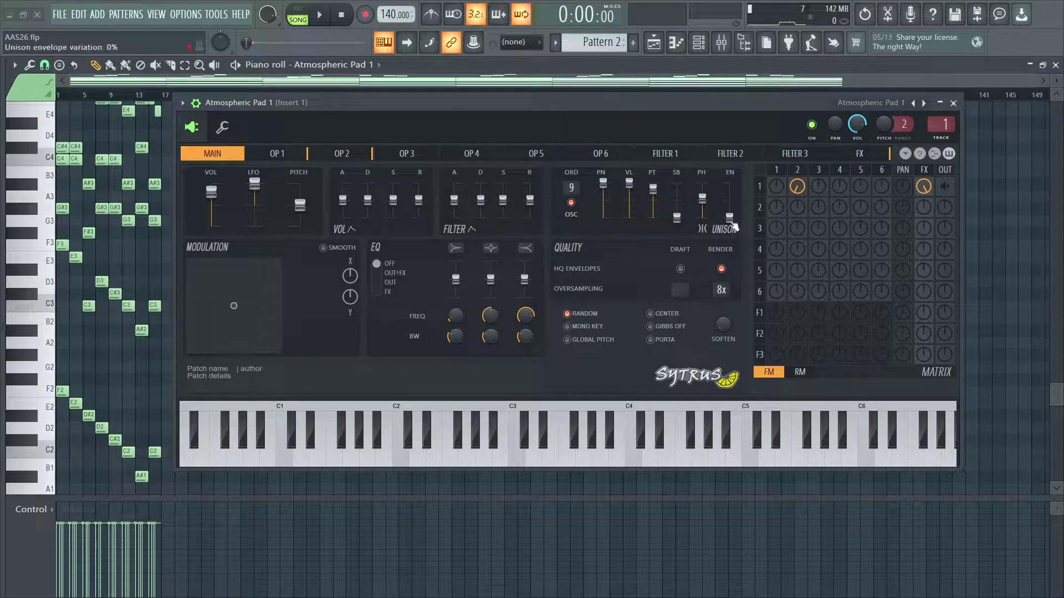
# Step: Check the exact unison phase value, then show Operator 1's settings
pyautogui.rightClick(706, 210)
pyautogui.click(705, 207)
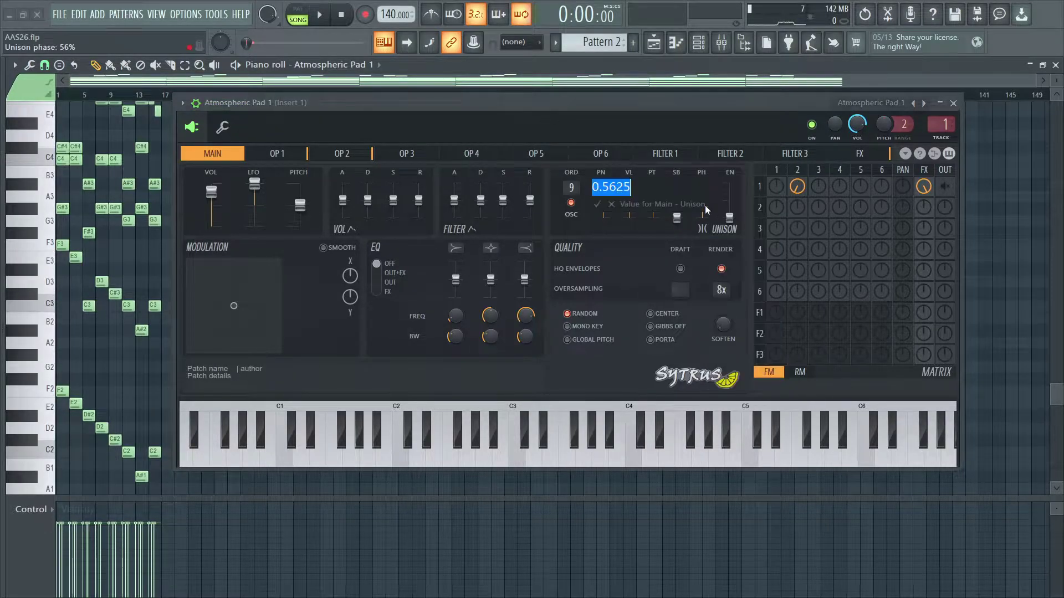
pyautogui.press('Escape')
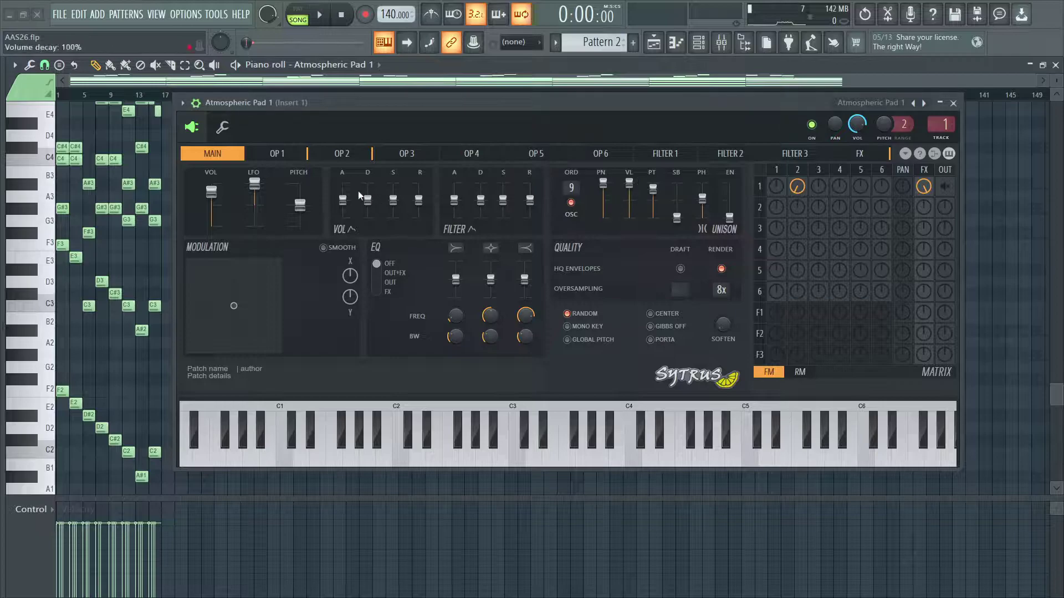
pyautogui.click(290, 158)
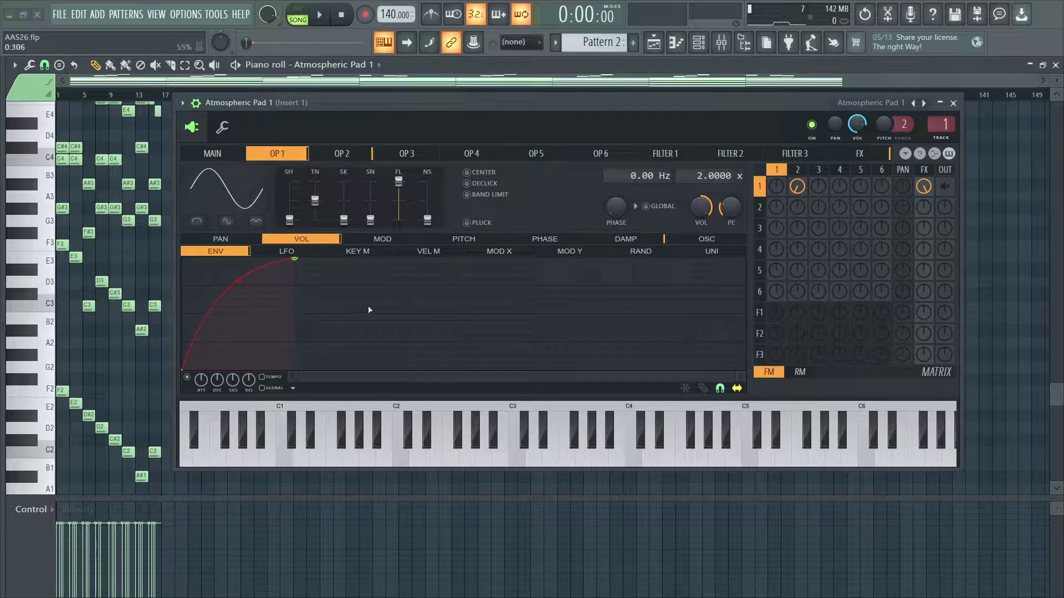
# Step: Switch to Operator 2 and show its OSC waveform and harmonics editor
pyautogui.scroll(-1, 533, 196)
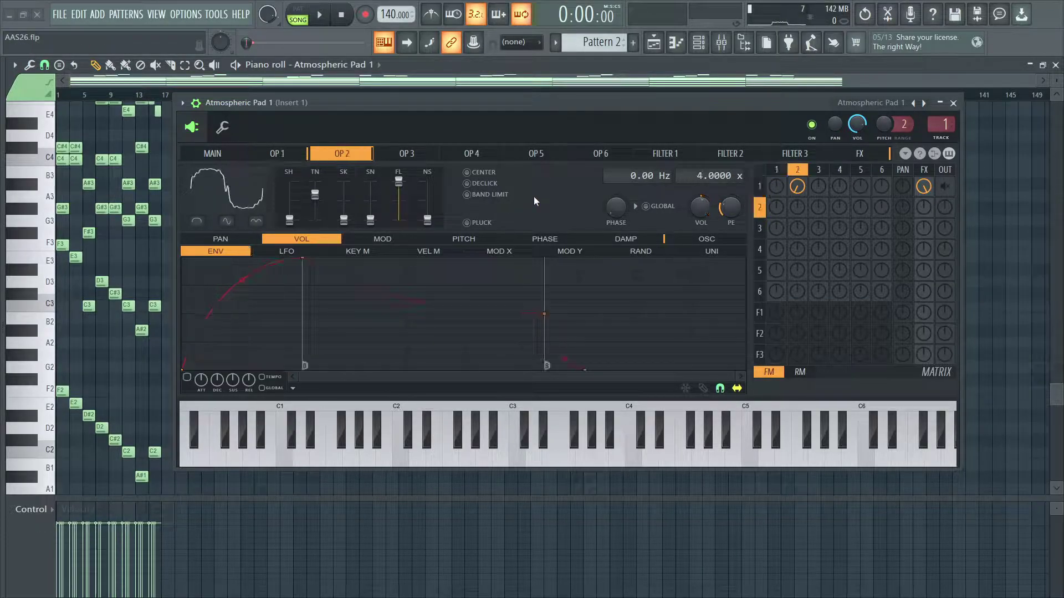
pyautogui.click(705, 238)
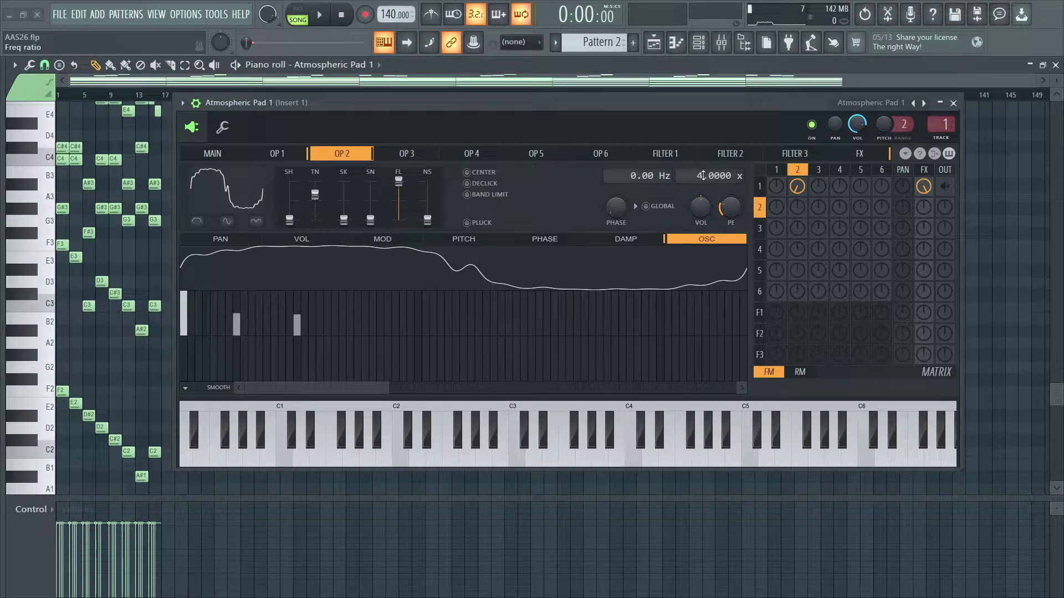
pyautogui.rightClick(697, 205)
pyautogui.click(720, 343)
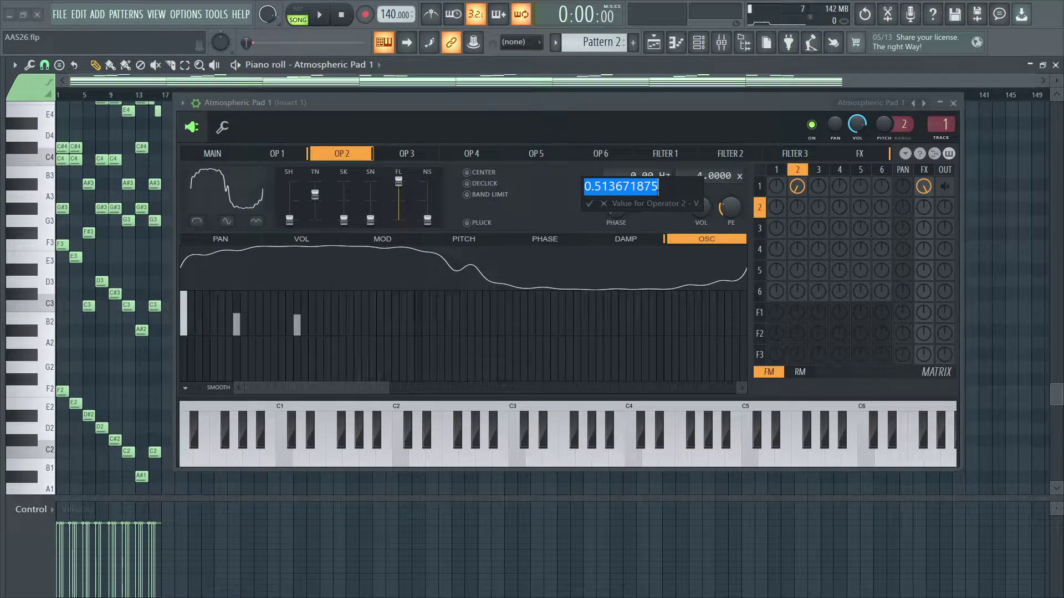
pyautogui.press('Escape')
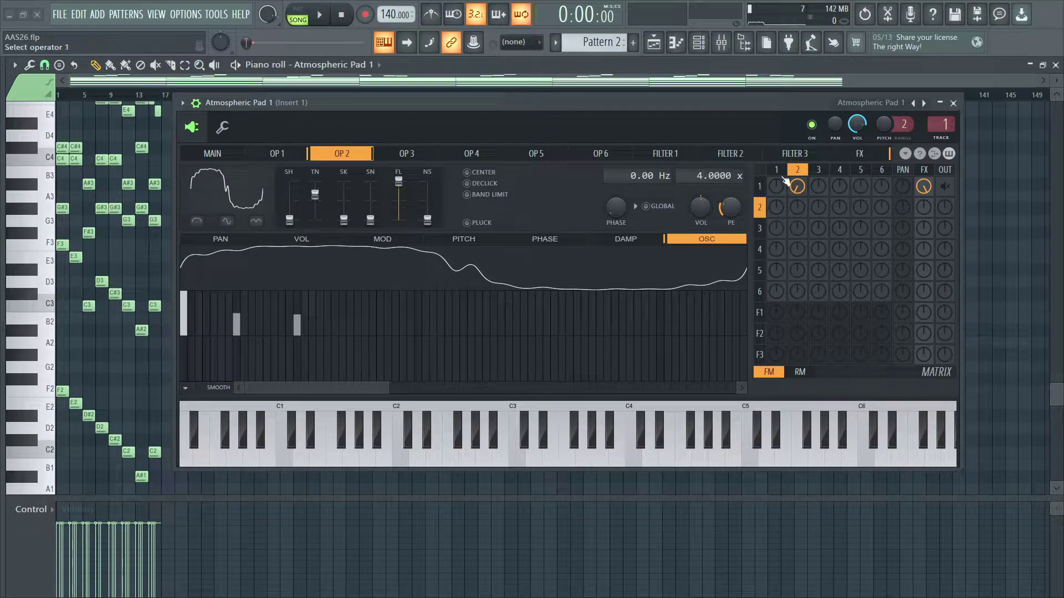
# Step: Zero the OP2-to-OP1 matrix knob, show Operator 1, and audition the pad
pyautogui.moveTo(796, 187); pyautogui.dragTo(531, 217)
pyautogui.click(300, 156)
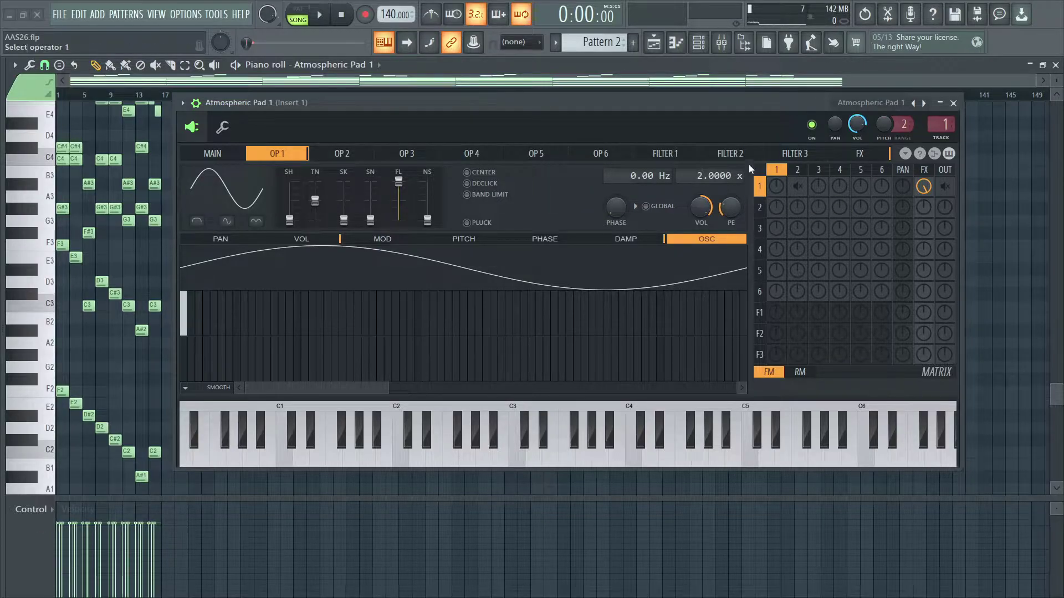
pyautogui.press('space')
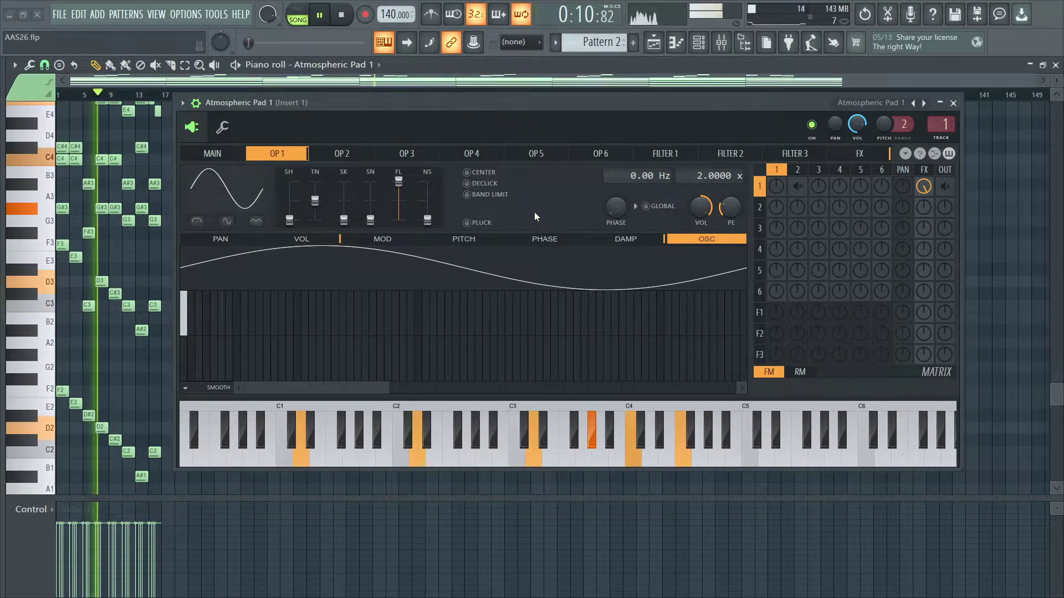
pyautogui.press('space')
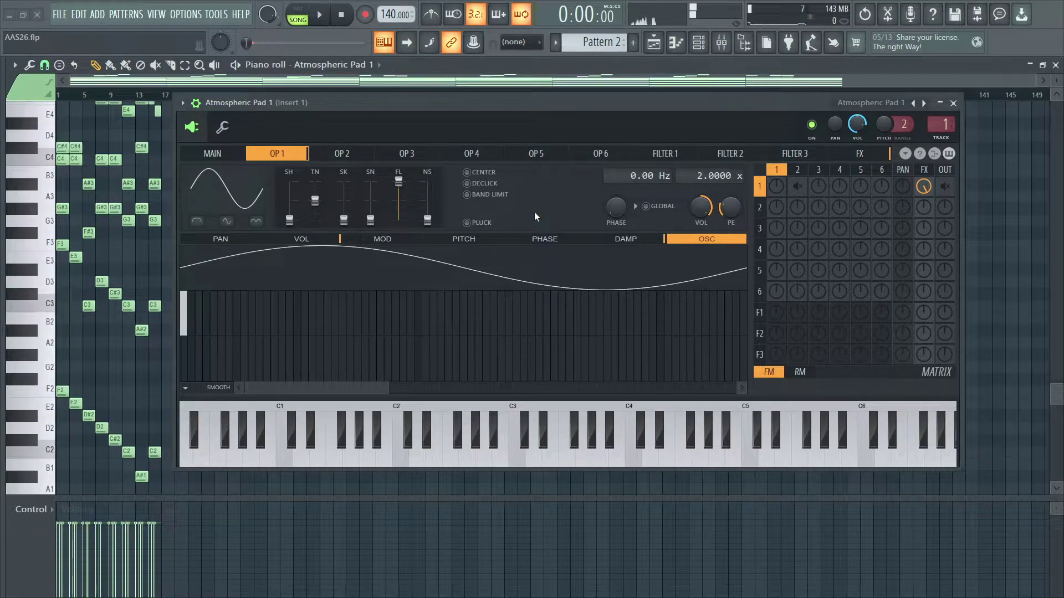
# Step: Show the Sytrus FX page with its reverb settings
pyautogui.click(859, 154)
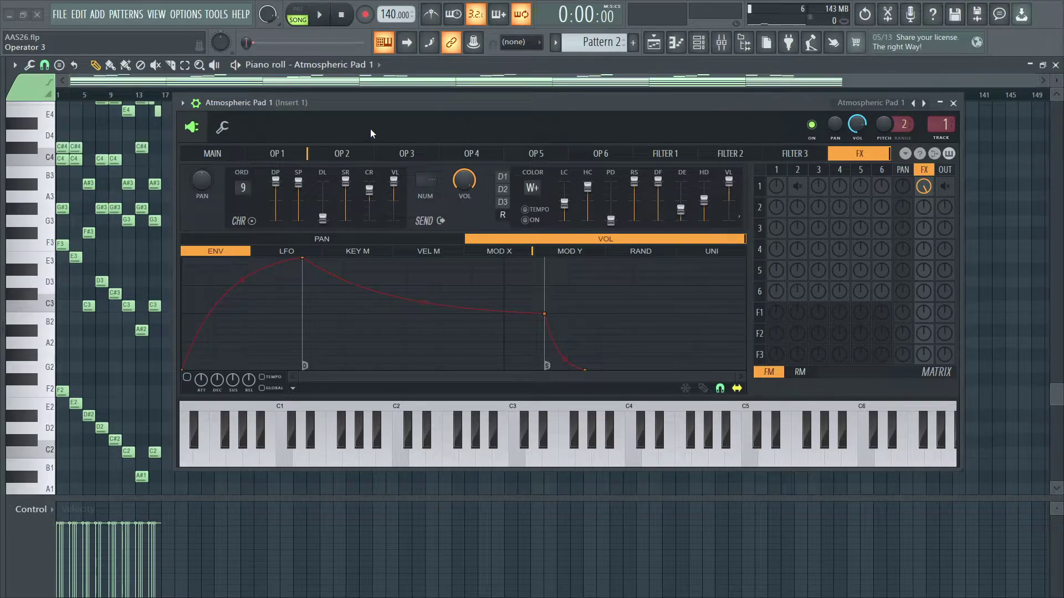
# Step: Return to the Sytrus Main page and audition the pad
pyautogui.click(235, 153)
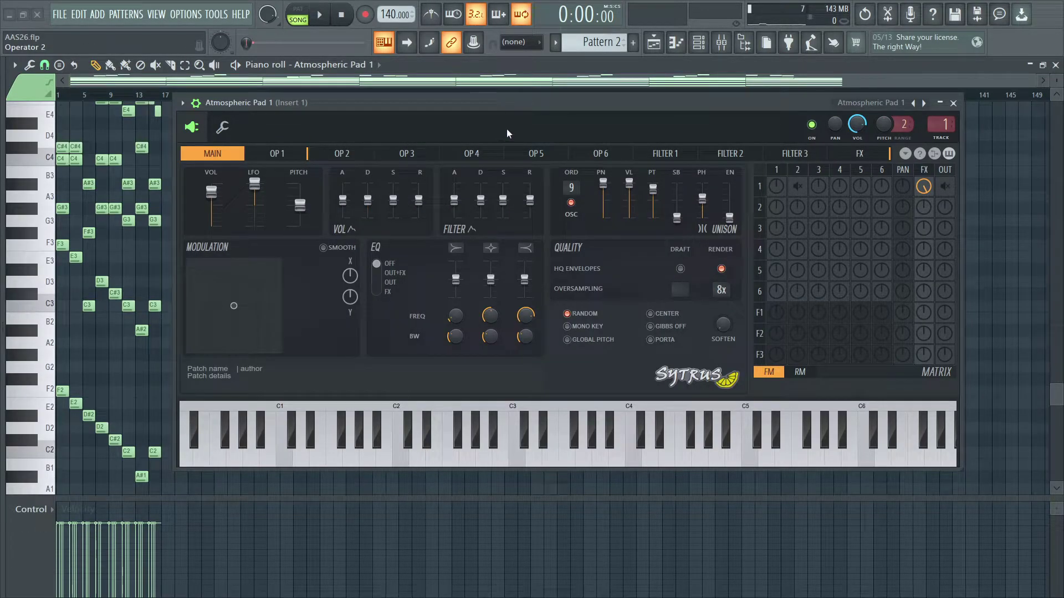
pyautogui.press('space')
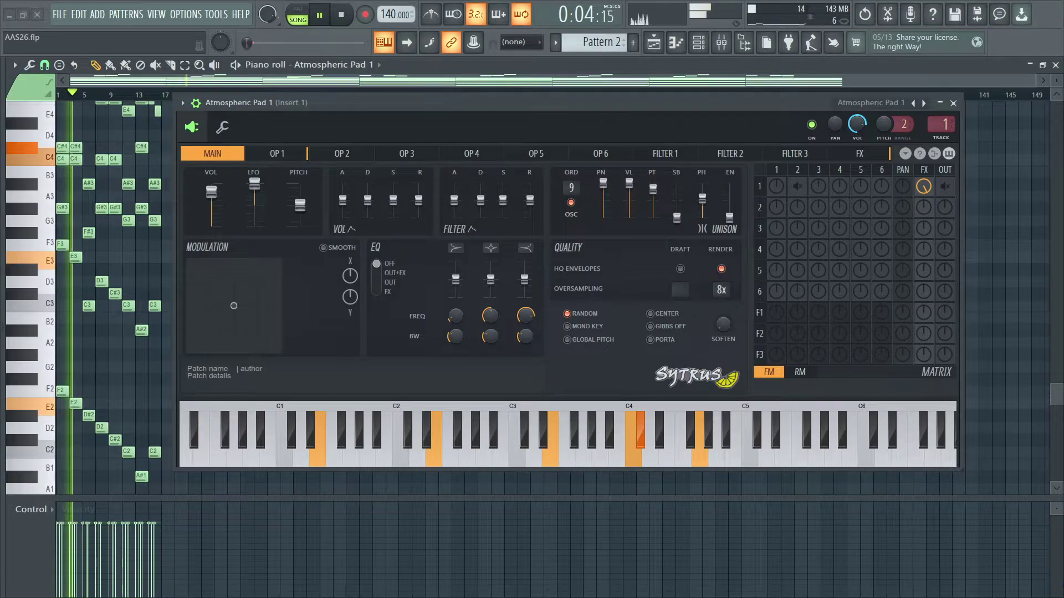
pyautogui.press('space')
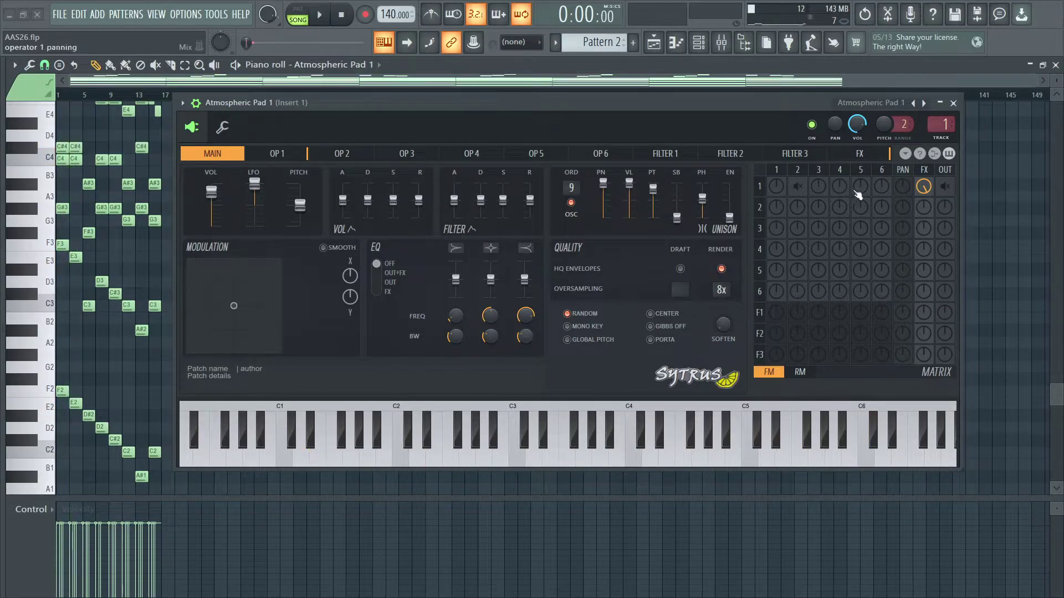
# Step: Audition again from the FX page, then restore operator 2's modulation of operator 1
pyautogui.click(858, 156)
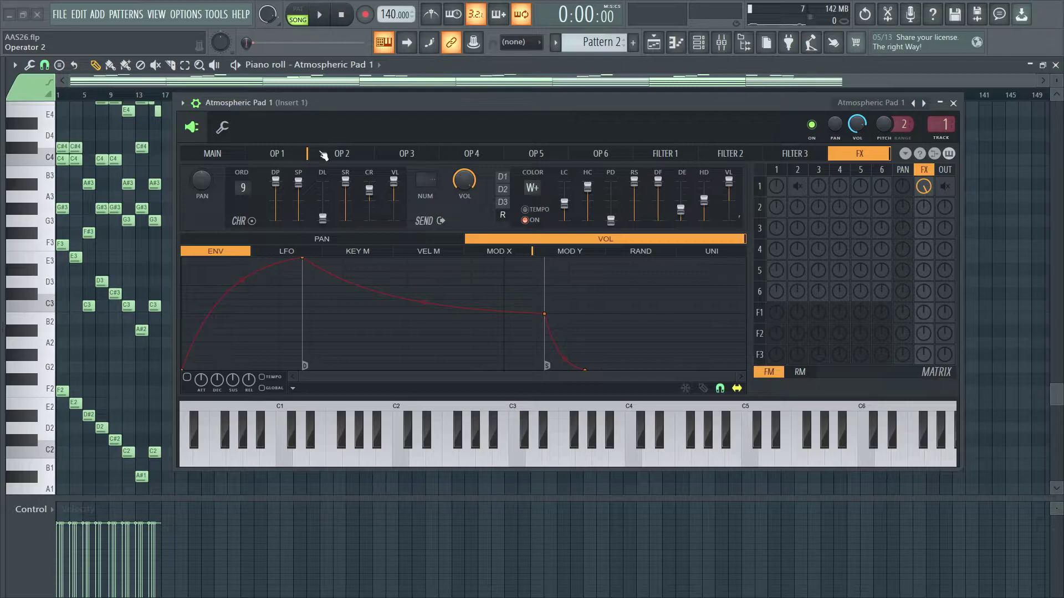
pyautogui.press('space')
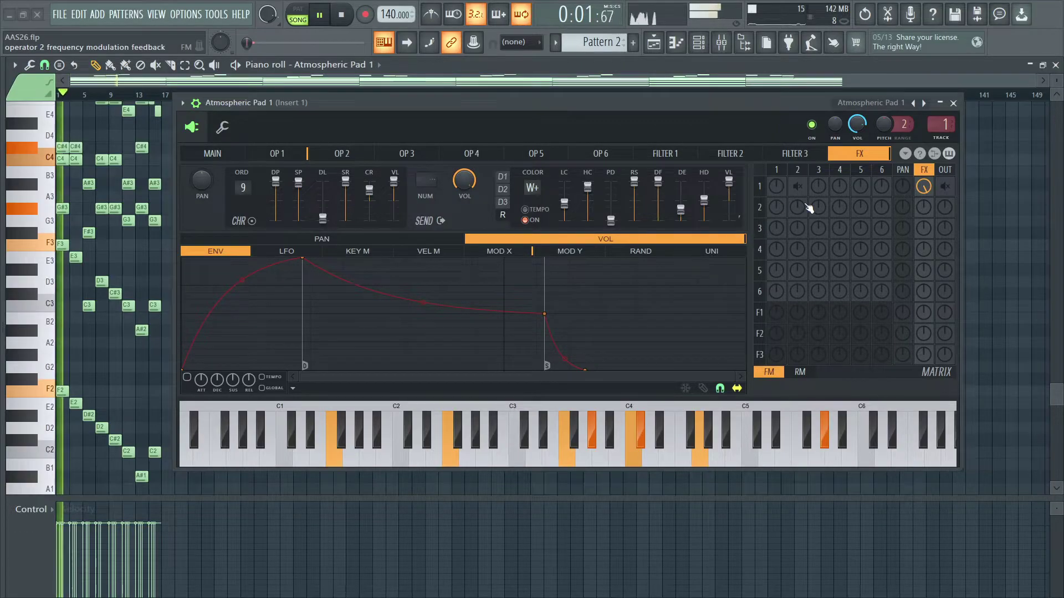
pyautogui.press('space')
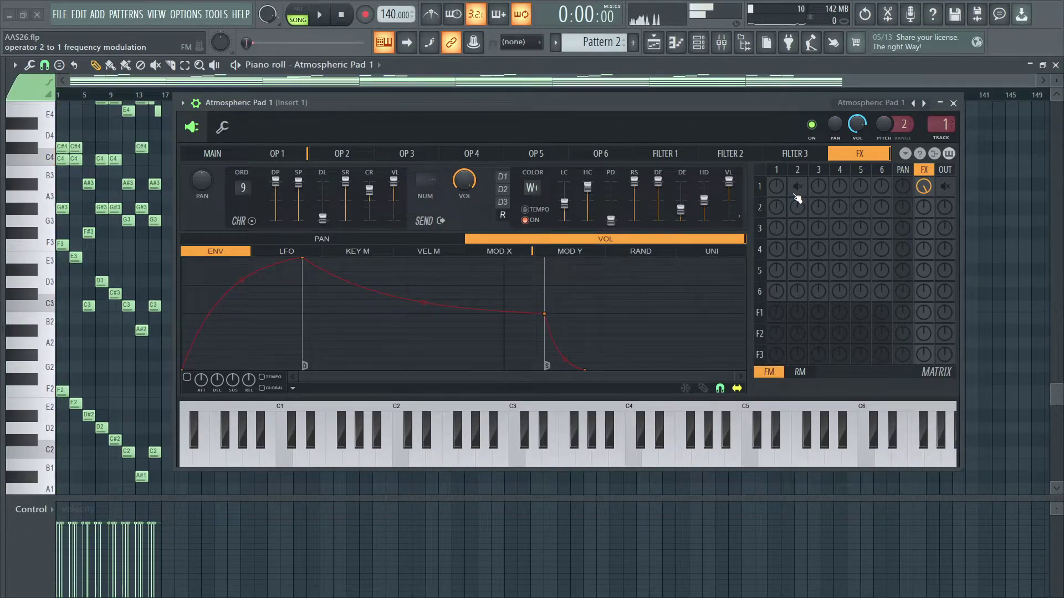
pyautogui.moveTo(799, 196); pyautogui.dragTo(803, 196)
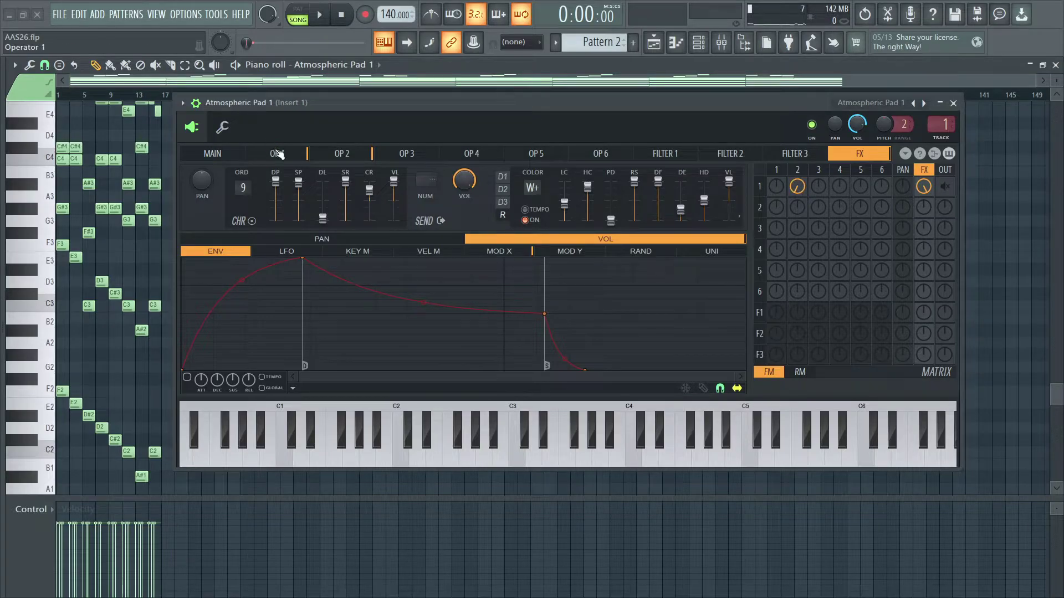
# Step: Undo the restored OP2 modulation and show Operator 1's waveform editor
pyautogui.click(278, 154)
pyautogui.click(342, 153)
pyautogui.hotkey('ctrl', 'z')
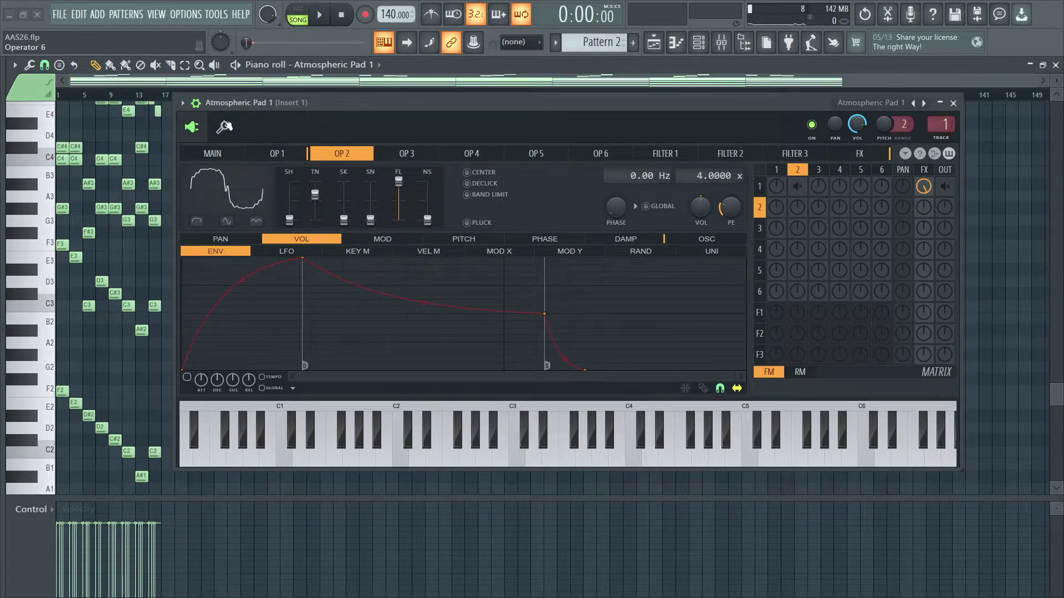
pyautogui.click(288, 158)
pyautogui.click(706, 239)
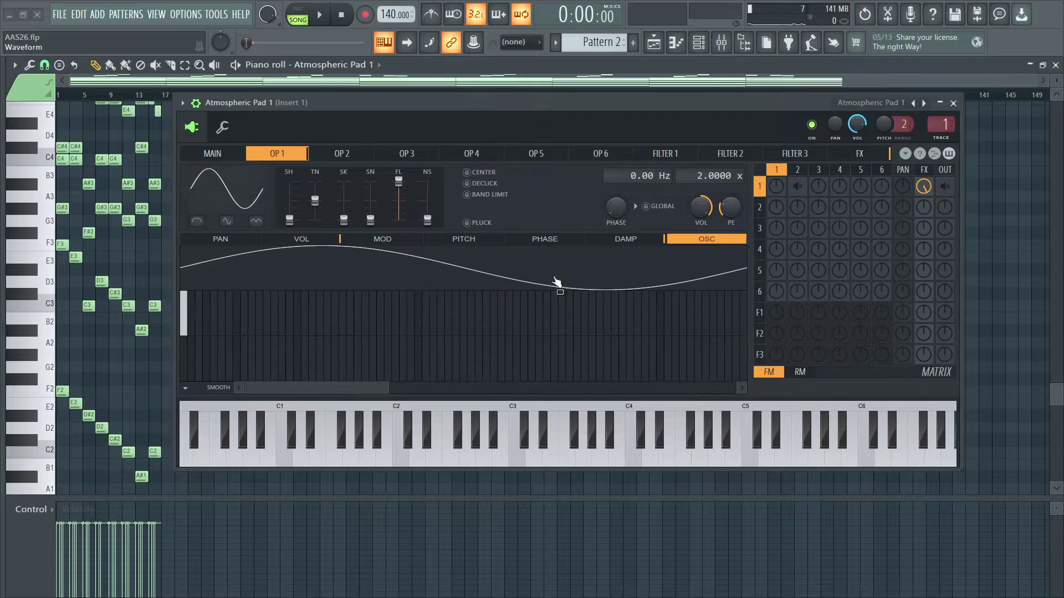
# Step: Raise OP1's waveform tension and skew, auditioning each reshaped tone
pyautogui.moveTo(353, 386); pyautogui.dragTo(371, 394)
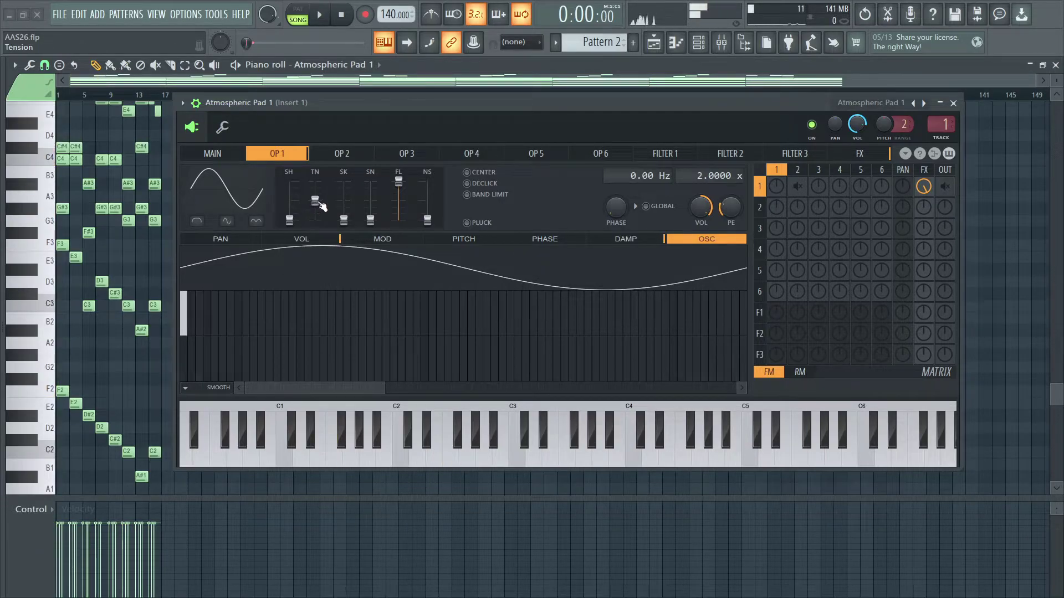
pyautogui.moveTo(321, 206); pyautogui.dragTo(322, 198)
pyautogui.press('space')
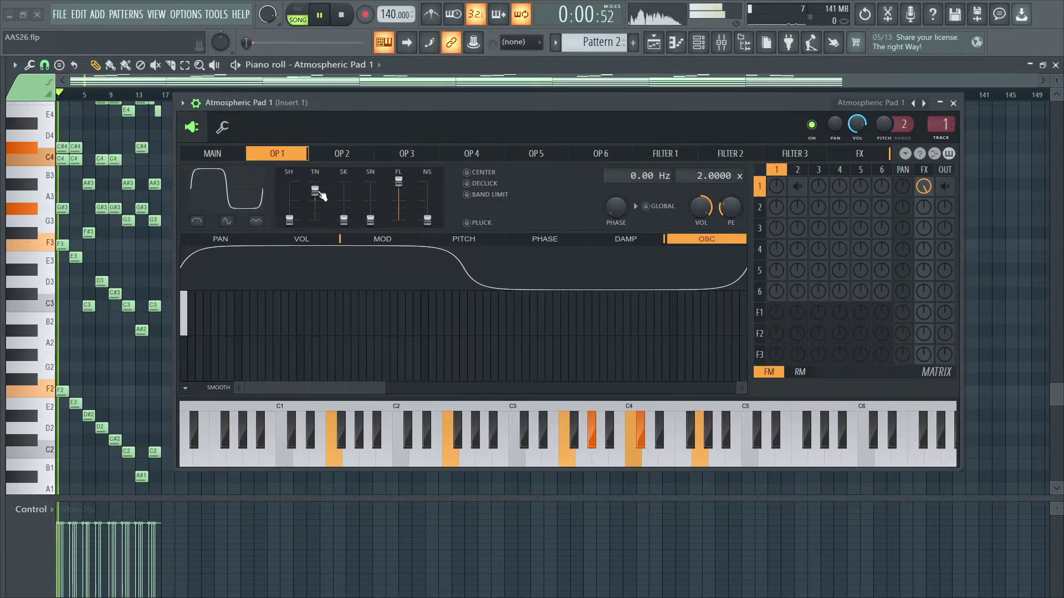
pyautogui.press('space')
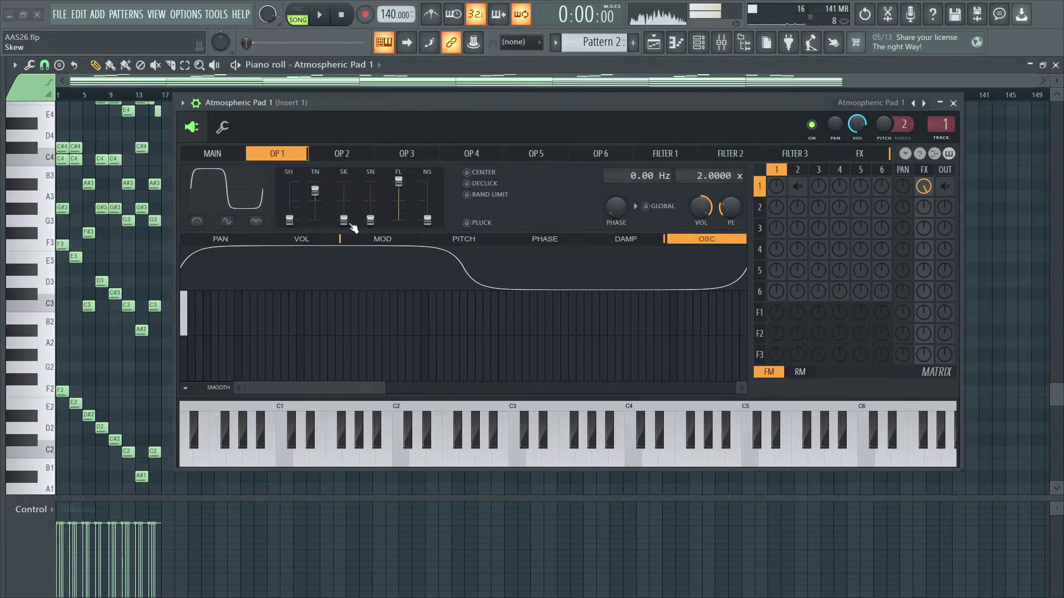
pyautogui.moveTo(348, 226); pyautogui.dragTo(343, 194)
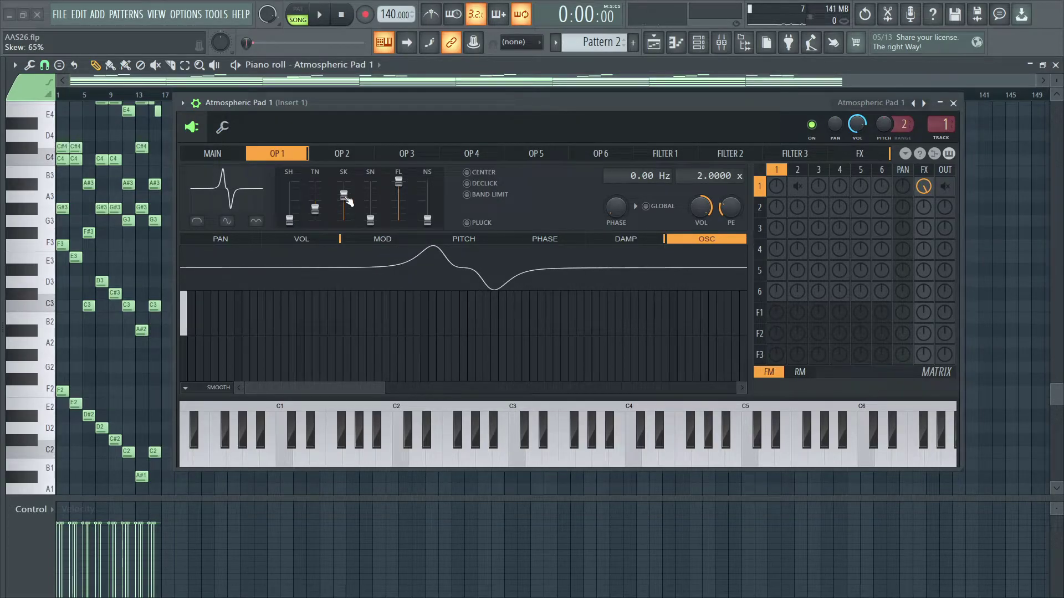
pyautogui.press('space')
# Step: Bring OP1 skew down to 55% and pull the shape to a smooth sine
pyautogui.moveTo(347, 200); pyautogui.dragTo(315, 201)
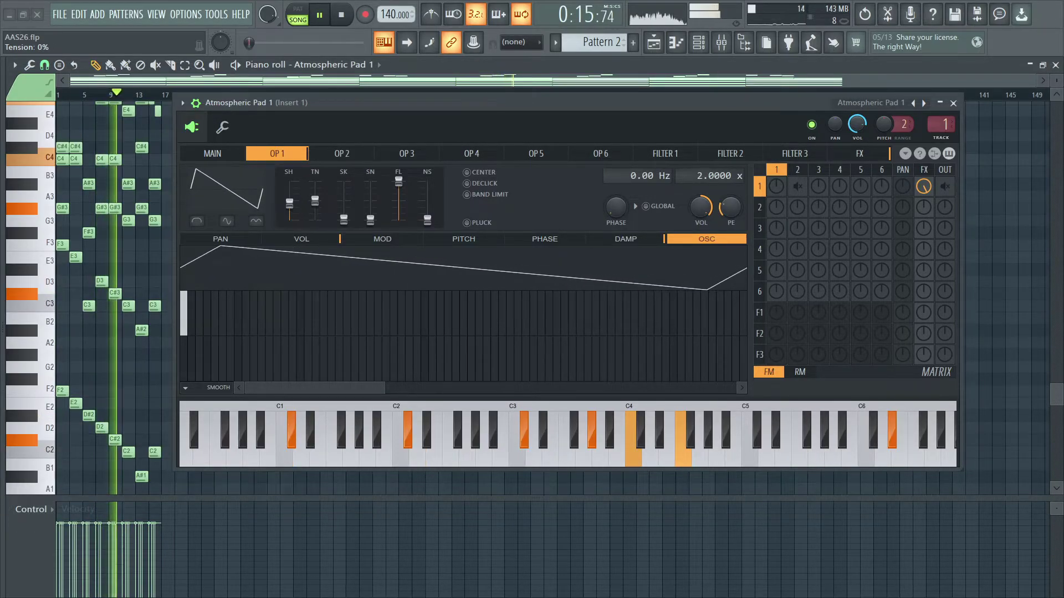
pyautogui.press('space')
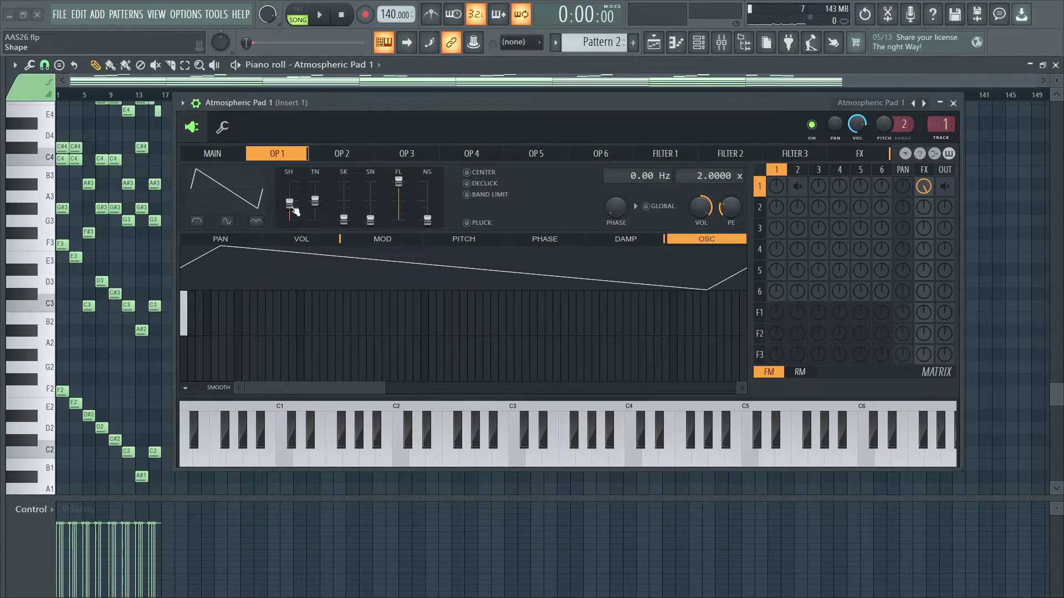
pyautogui.moveTo(295, 210); pyautogui.dragTo(294, 228)
pyautogui.rightClick(261, 196)
pyautogui.press('Escape')
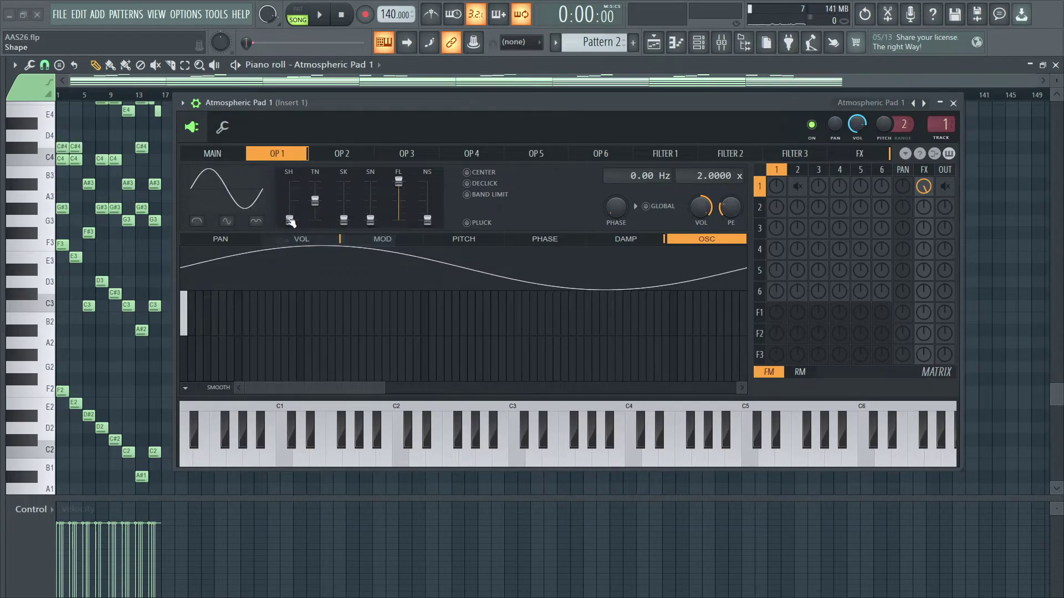
# Step: Add harmonics 4, 8 and 16 plus runs of upper harmonics to OP1, then play
pyautogui.click(207, 314)
pyautogui.click(238, 322)
pyautogui.click(299, 317)
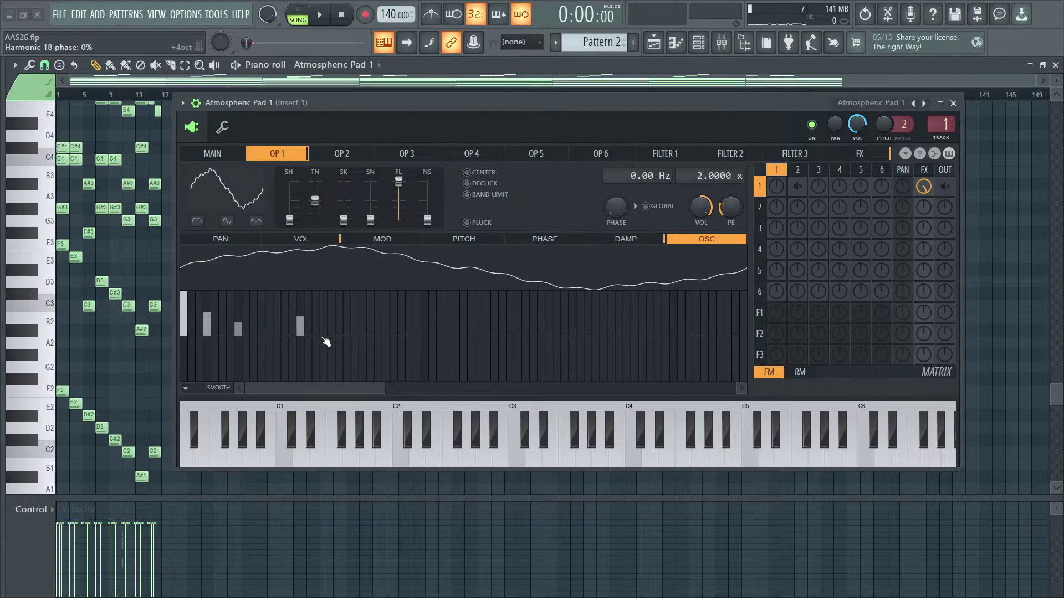
pyautogui.moveTo(323, 338); pyautogui.dragTo(570, 335)
pyautogui.press('space')
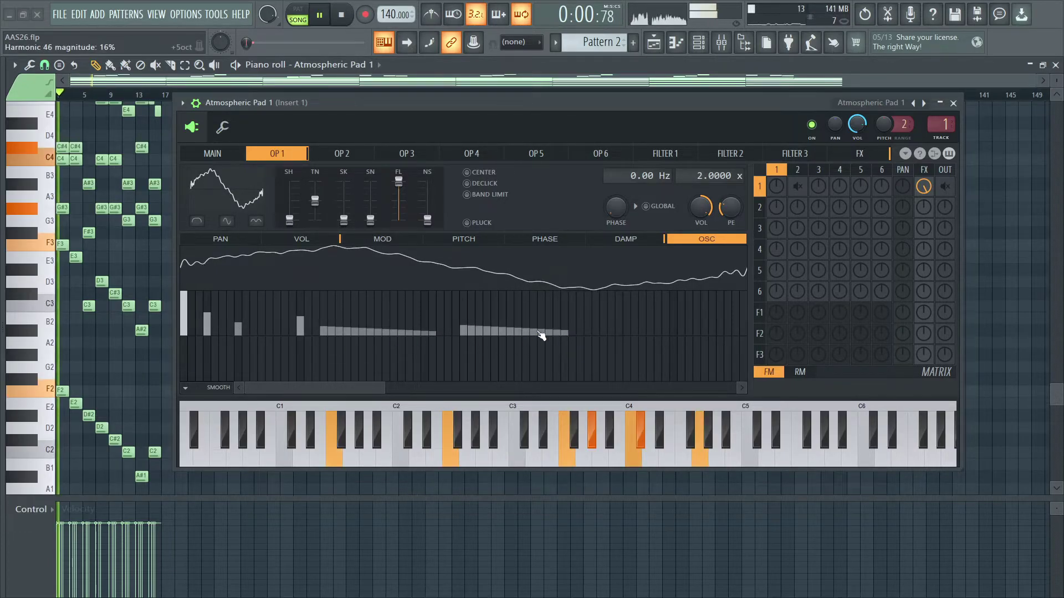
# Step: Erase the upper run, add harmonics 10–12, set harmonic 2 near 77%, and redraw low harmonics
pyautogui.moveTo(468, 336); pyautogui.dragTo(679, 336)
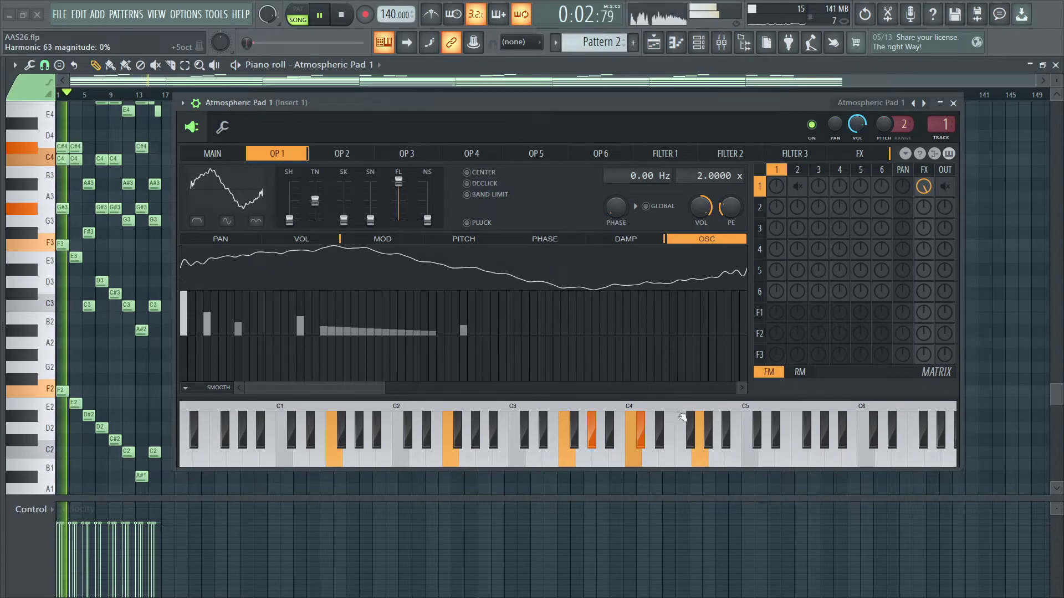
pyautogui.moveTo(281, 337)
pyautogui.mouseDown()
pyautogui.moveTo(259, 306)
pyautogui.moveTo(269, 318)
pyautogui.moveTo(254, 339)
pyautogui.moveTo(261, 319)
pyautogui.moveTo(238, 308)
pyautogui.mouseUp()
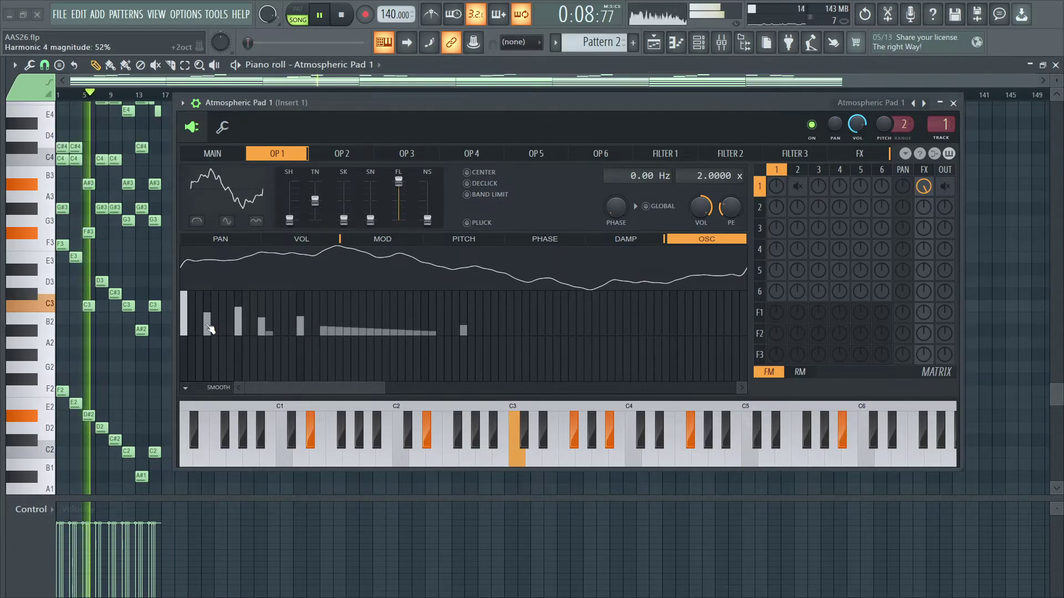
pyautogui.moveTo(191, 306); pyautogui.dragTo(192, 320)
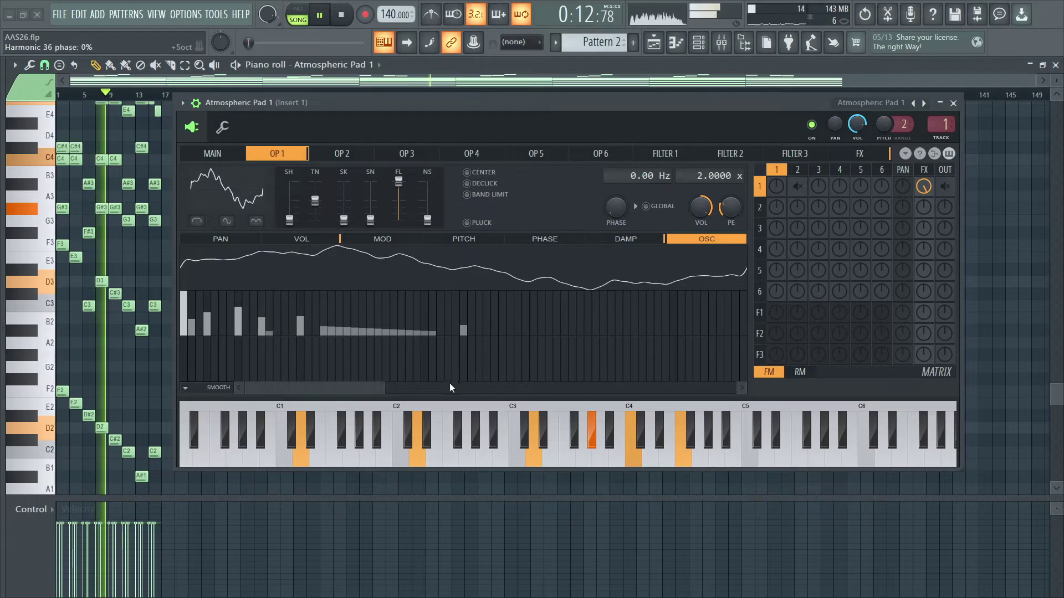
pyautogui.scroll(-3, 450, 387)
pyautogui.moveTo(471, 324)
pyautogui.mouseDown()
pyautogui.moveTo(672, 335)
pyautogui.moveTo(292, 394)
pyautogui.mouseUp()
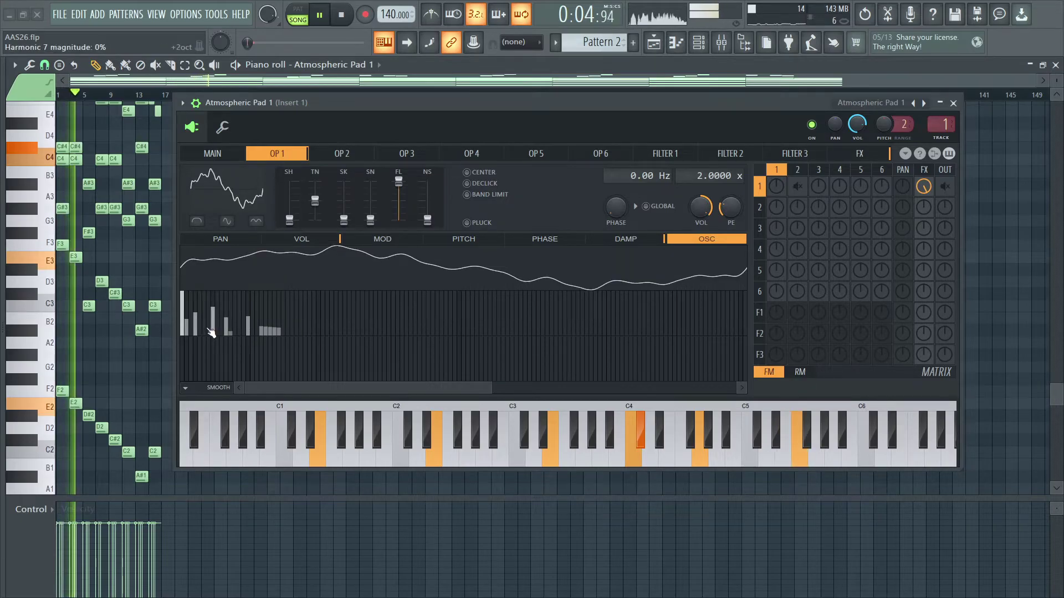
pyautogui.moveTo(210, 333)
pyautogui.mouseDown()
pyautogui.moveTo(240, 328)
pyautogui.moveTo(194, 326)
pyautogui.moveTo(288, 335)
pyautogui.moveTo(216, 345)
pyautogui.moveTo(189, 365)
pyautogui.moveTo(349, 364)
pyautogui.mouseUp()
# Step: Stop playback, show OP1's volume envelope, and check Operator 2 before returning to Operator 1
pyautogui.press('space')
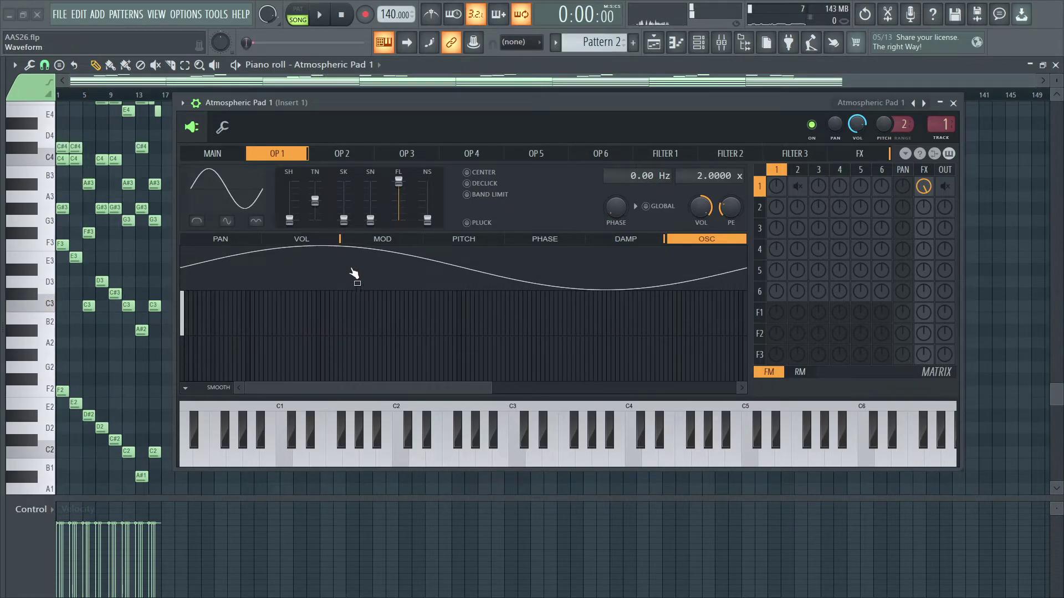
pyautogui.click(332, 239)
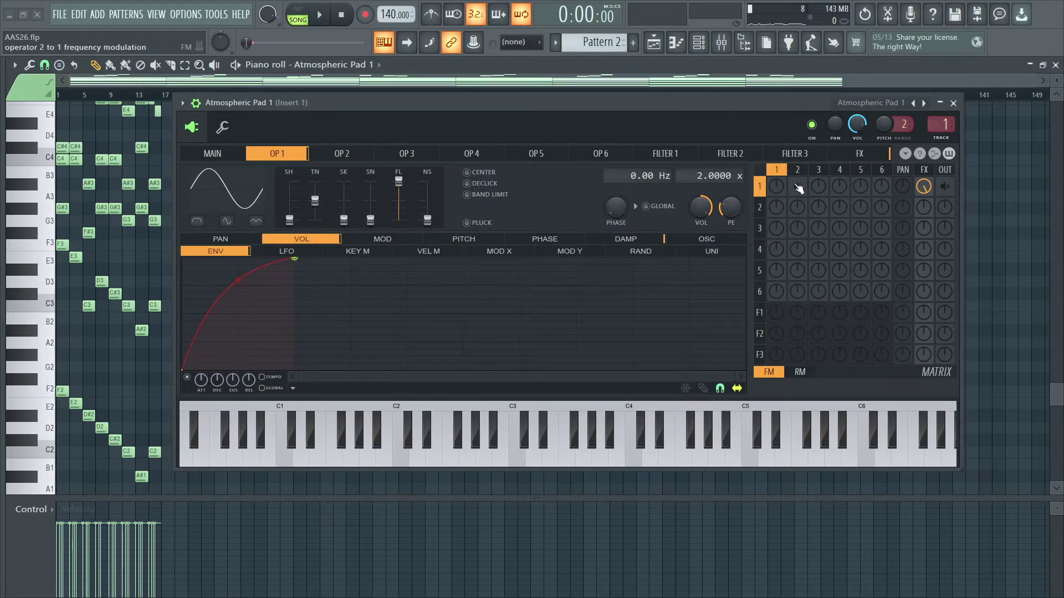
pyautogui.click(350, 154)
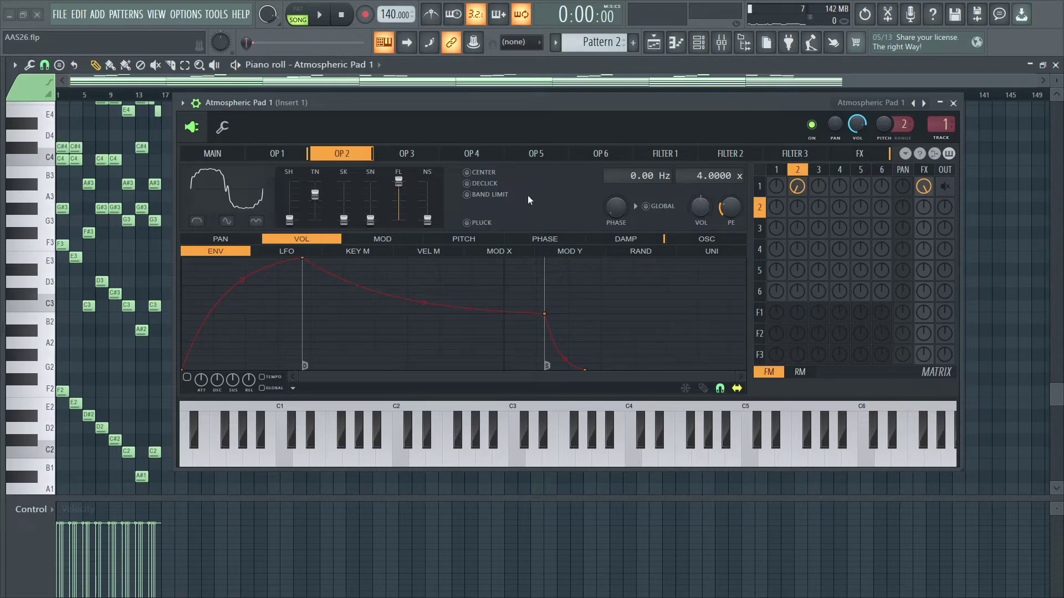
pyautogui.click(294, 157)
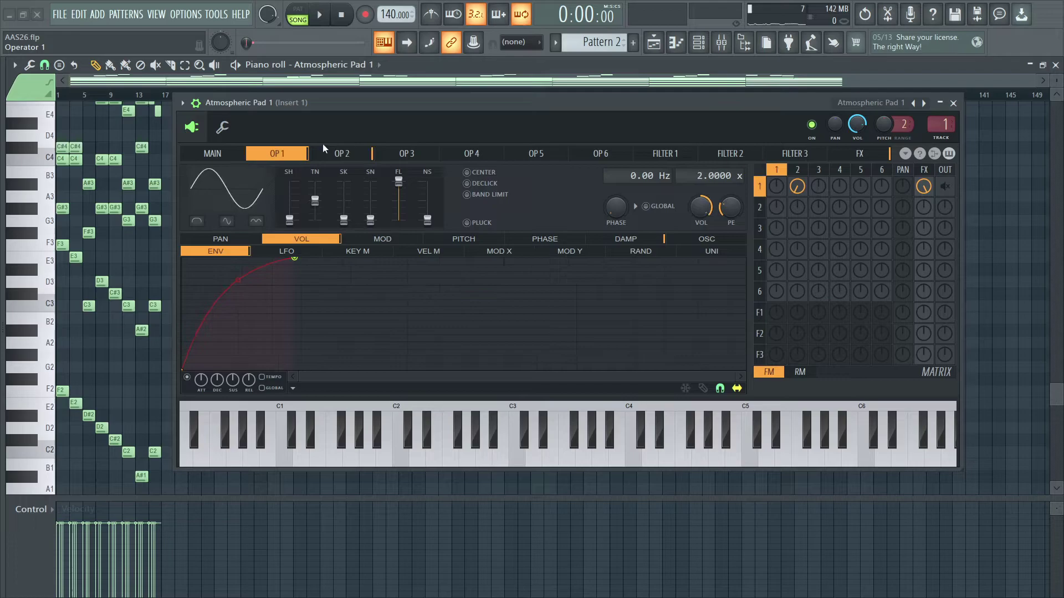
# Step: Open the channel's arpeggiator settings and audition the arpeggio
pyautogui.click(222, 128)
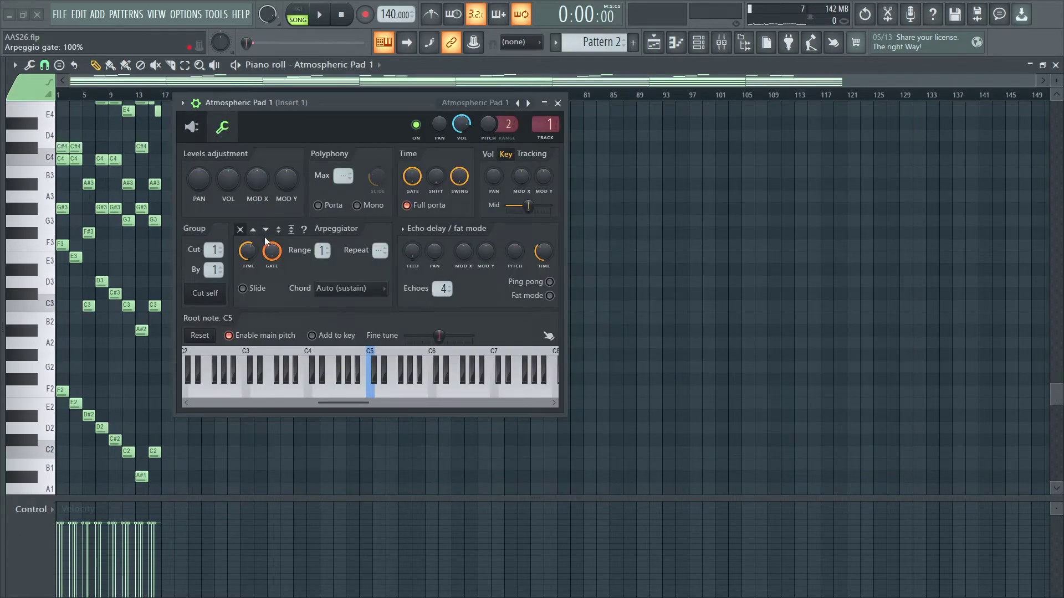
pyautogui.press('space')
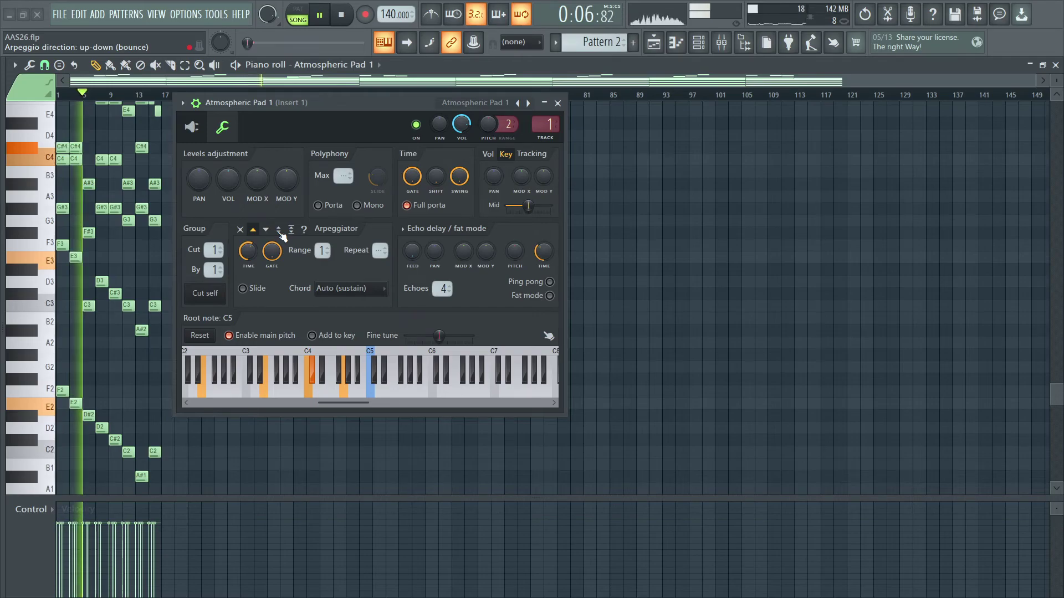
pyautogui.press('space')
# Step: Try the up-down arpeggio direction, then set the direction to down
pyautogui.click(278, 230)
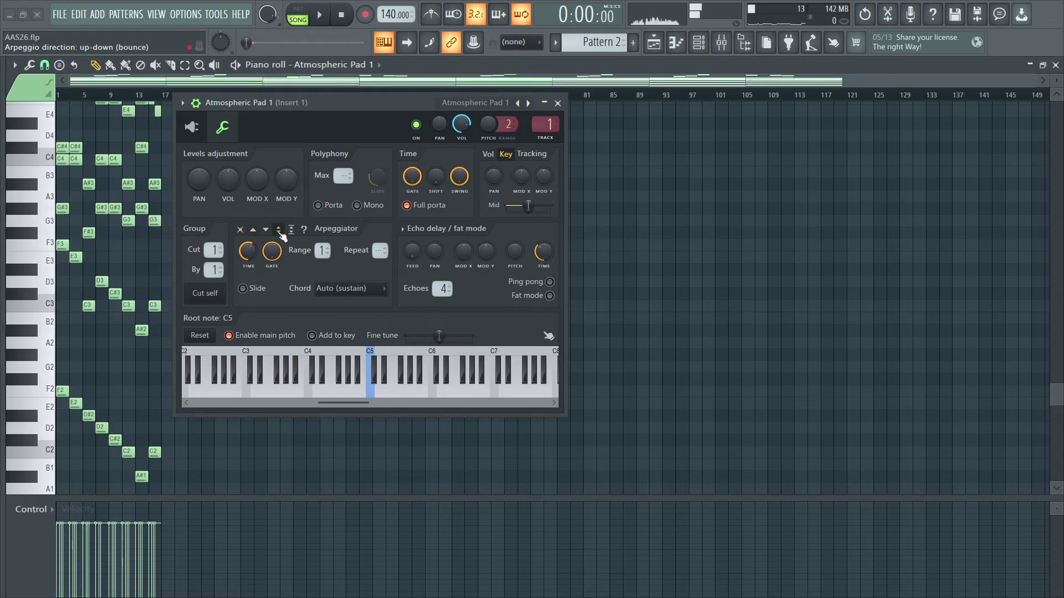
pyautogui.press('space')
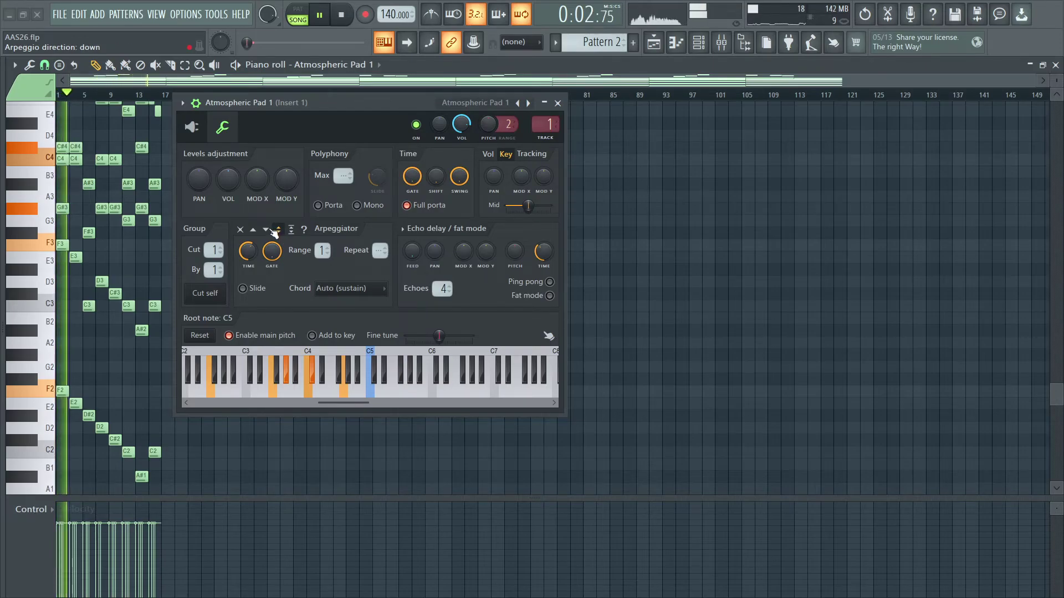
pyautogui.press('space')
pyautogui.click(266, 230)
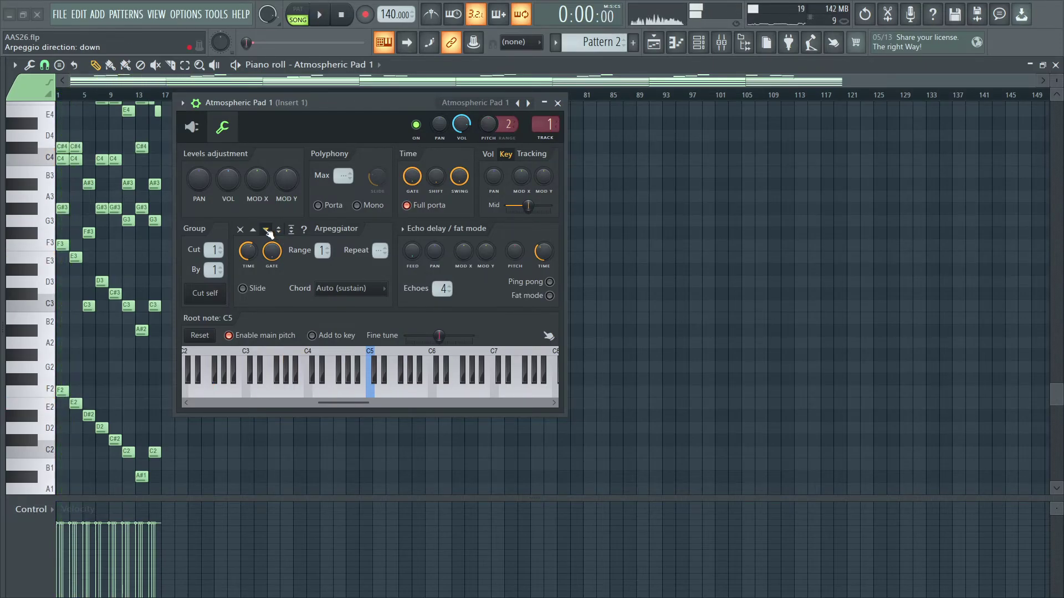
# Step: Back in the Sytrus editor, view the RM routing matrix, then return to FM
pyautogui.click(192, 128)
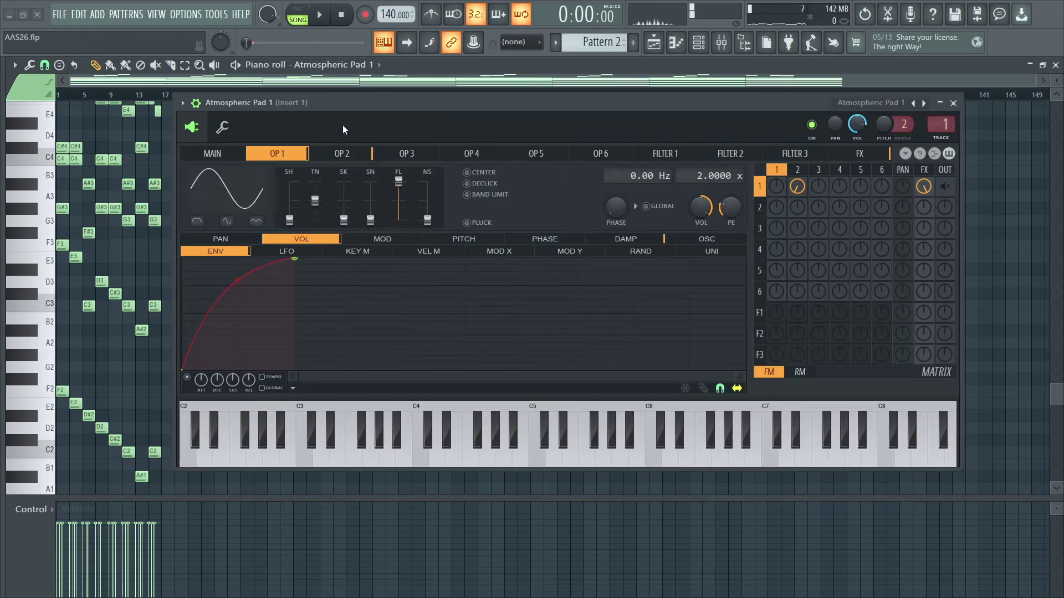
pyautogui.scroll(3, 189, 80)
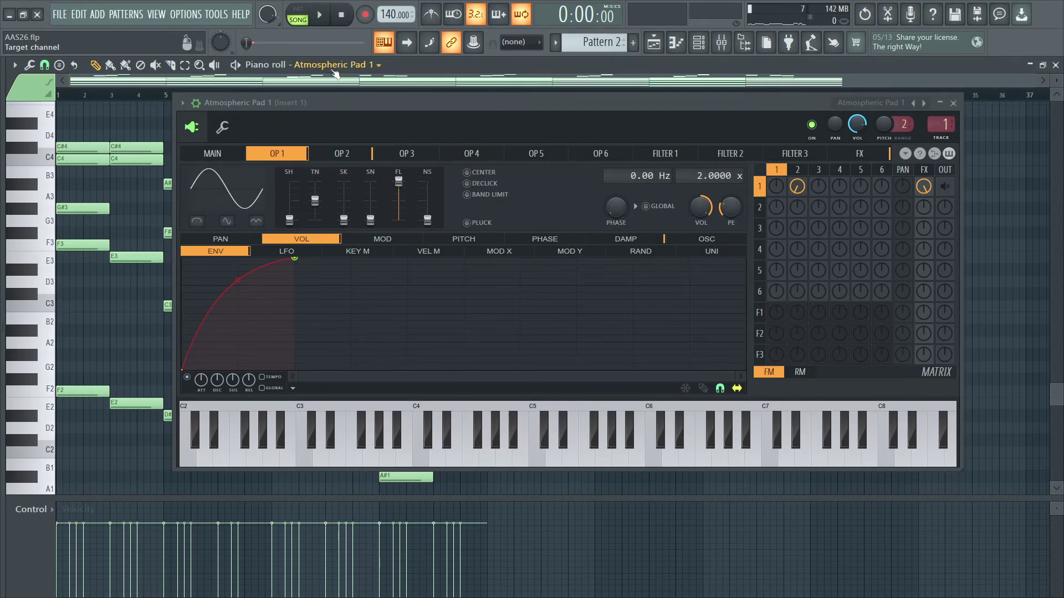
pyautogui.scroll(-4, 334, 74)
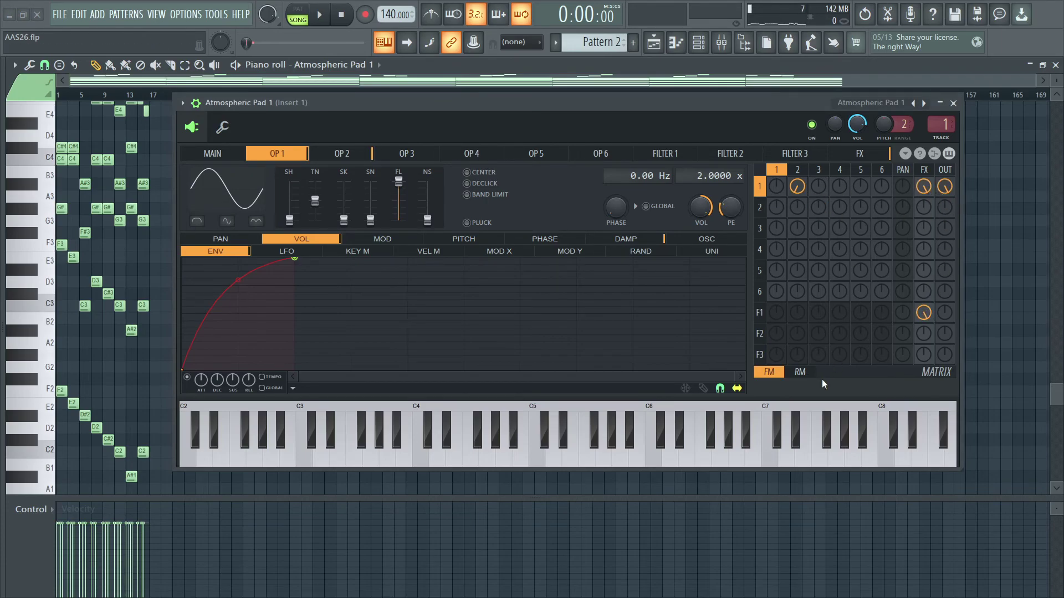
pyautogui.click(802, 370)
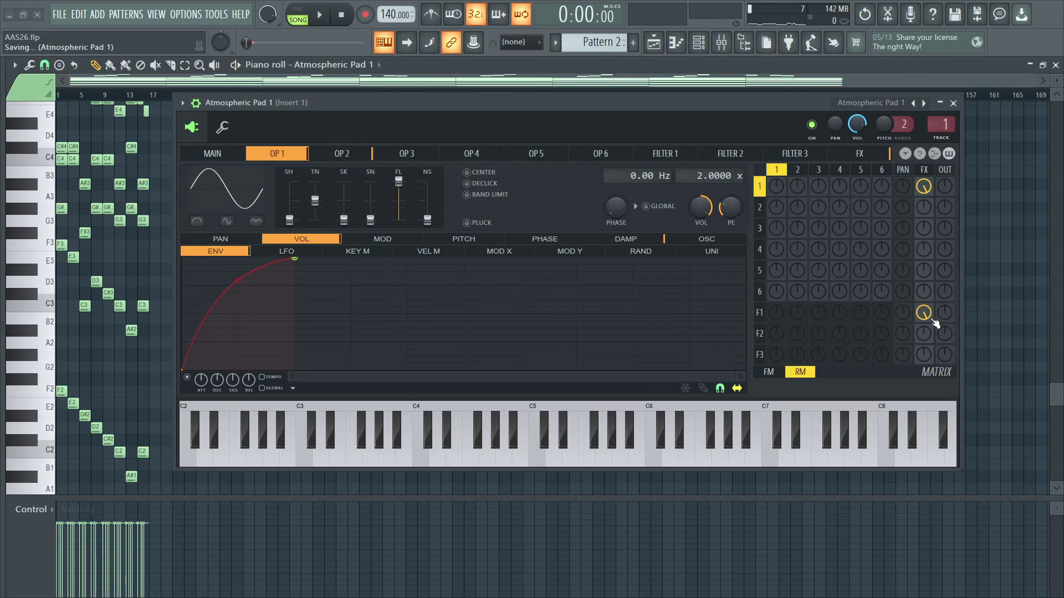
pyautogui.click(781, 375)
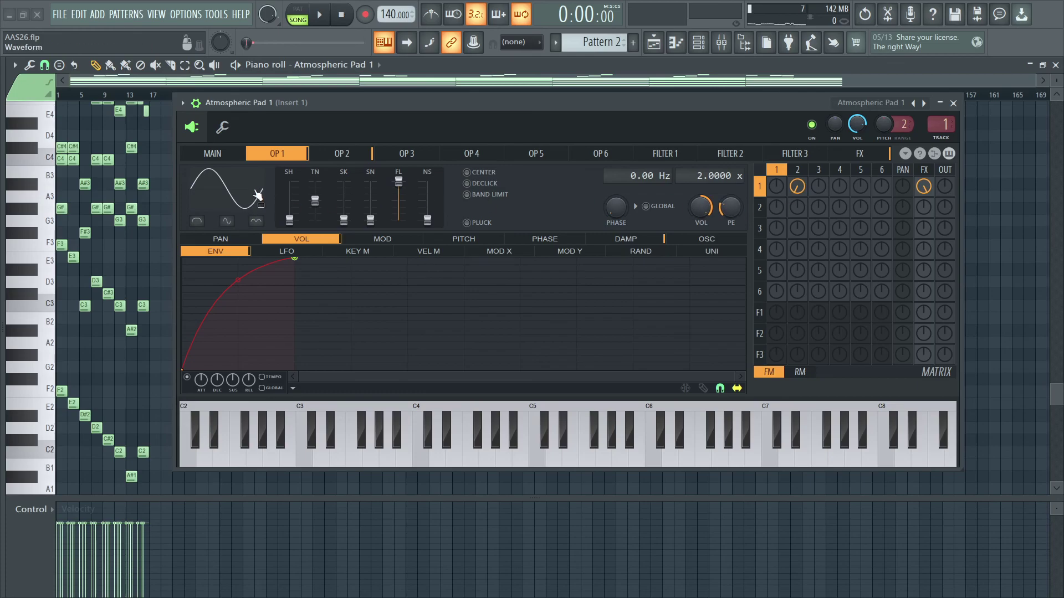
# Step: Browse the MAIN, FILTER 3, FILTER 1 and OP 2 pages, ending on MAIN
pyautogui.click(221, 155)
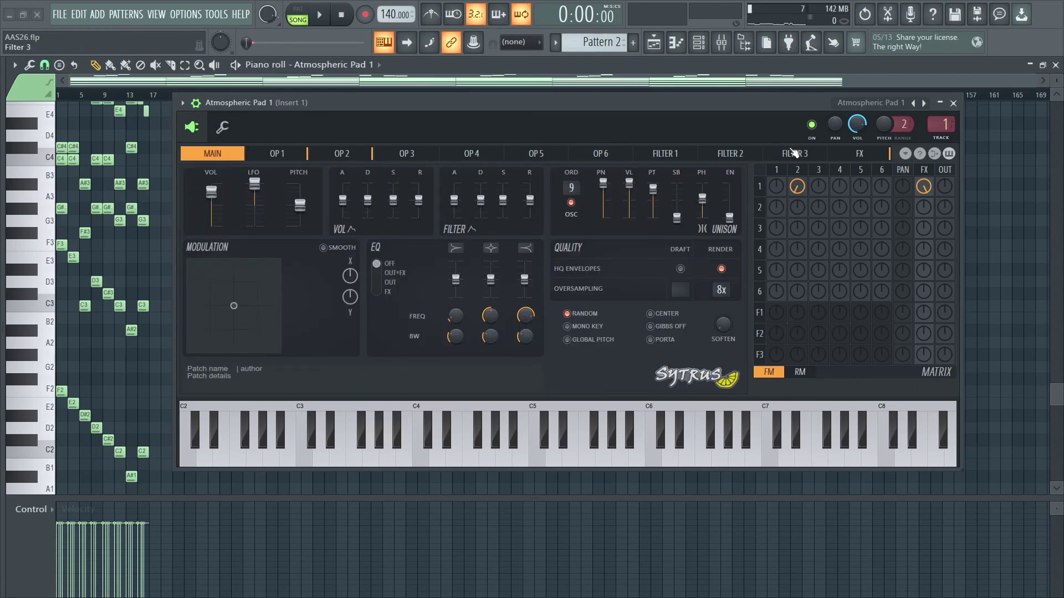
pyautogui.click(826, 158)
pyautogui.click(665, 155)
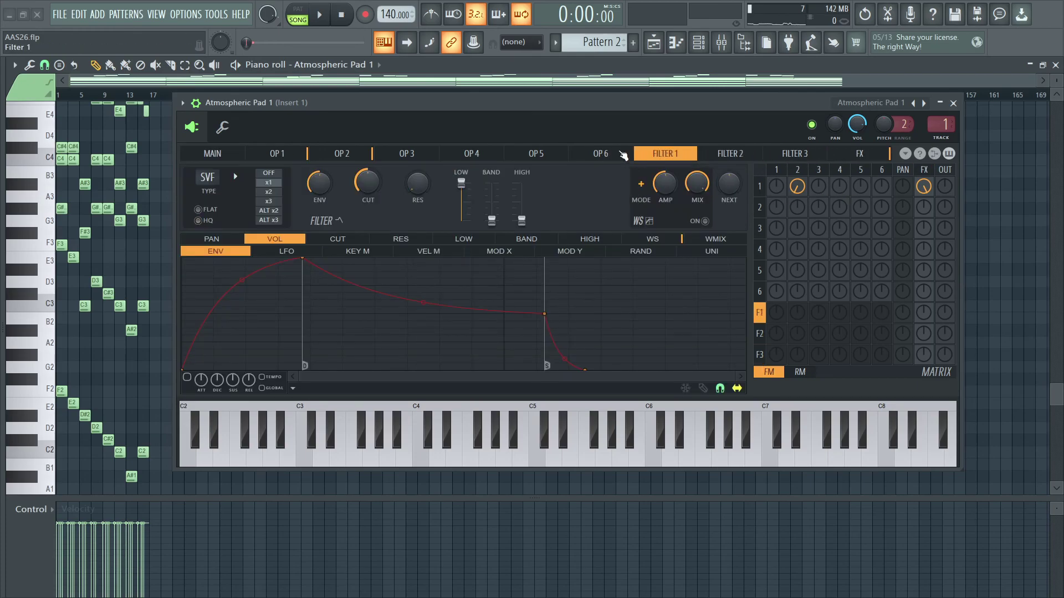
pyautogui.click(341, 155)
pyautogui.click(238, 158)
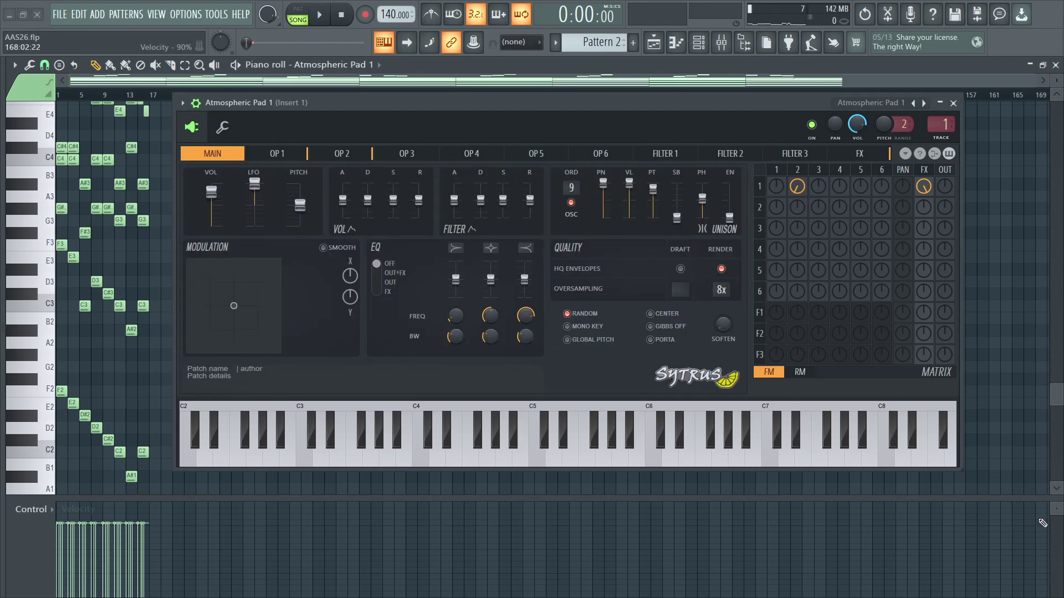